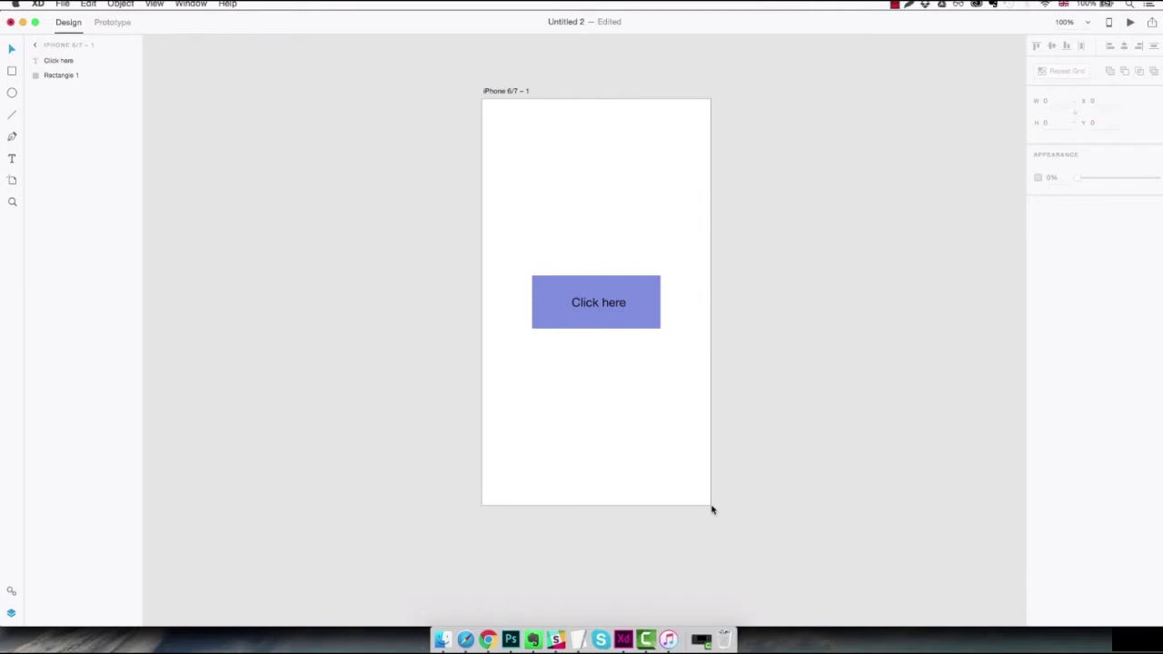
Pan the canvas so the artboard sits slightly right of centre.
{"action": "key", "text": "space"}
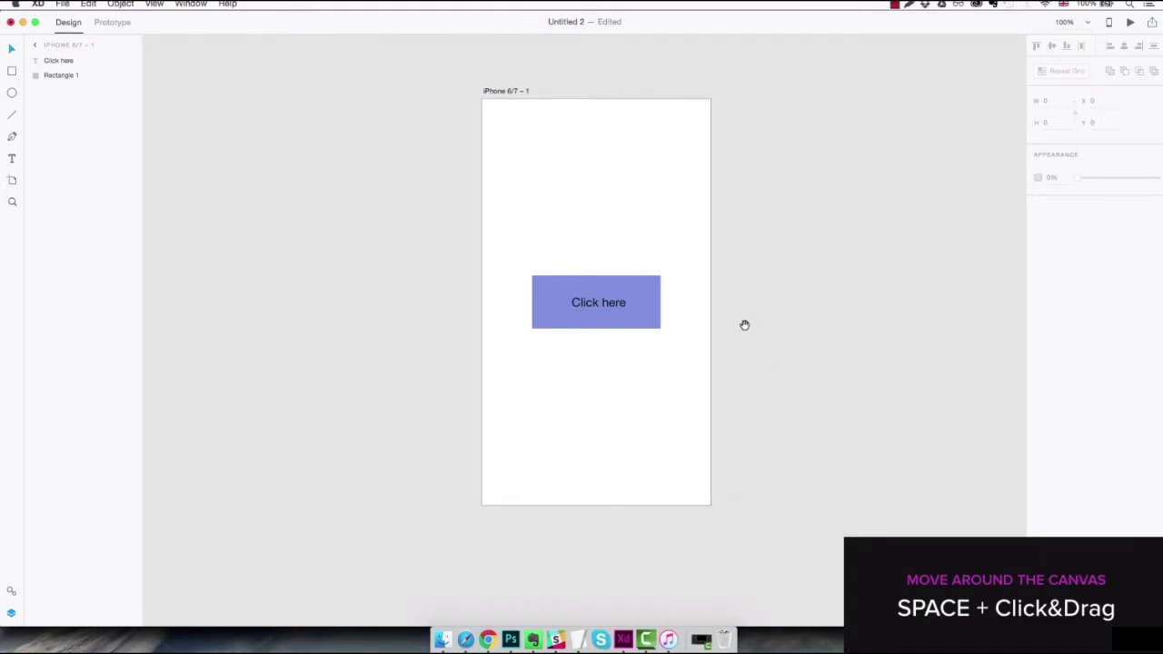
{"action": "left_click_drag", "start_coordinate": [815, 232], "coordinate": [849, 209]}
{"action": "left_click_drag", "start_coordinate": [860, 141], "coordinate": [786, 439]}
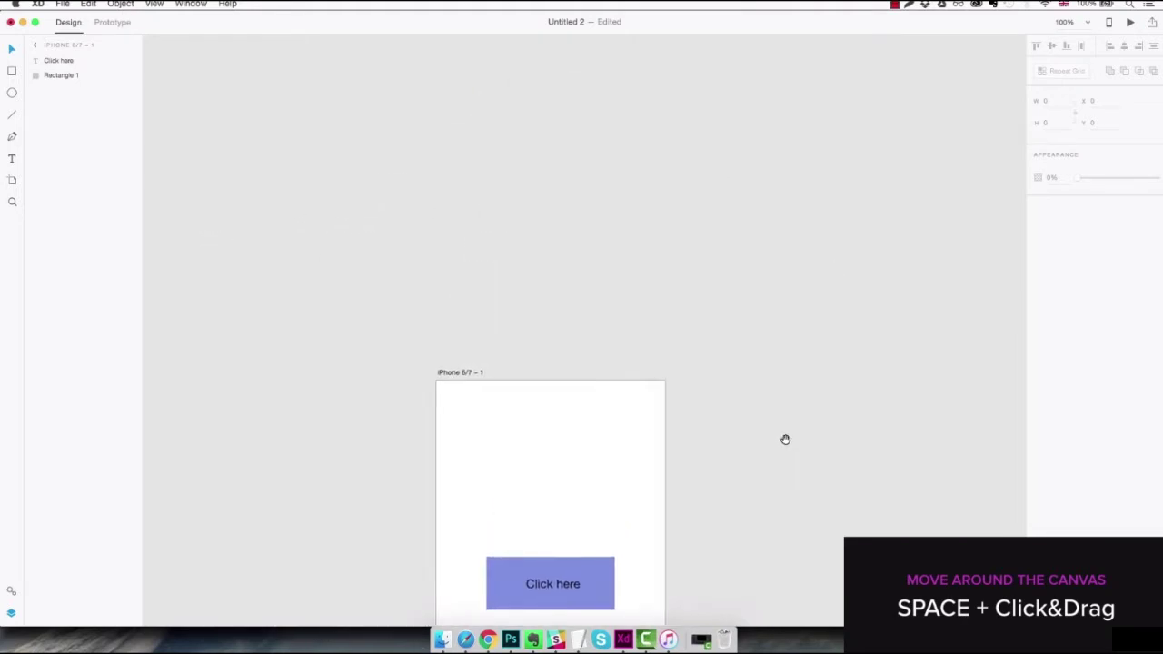
{"action": "left_click_drag", "start_coordinate": [508, 264], "coordinate": [839, 381]}
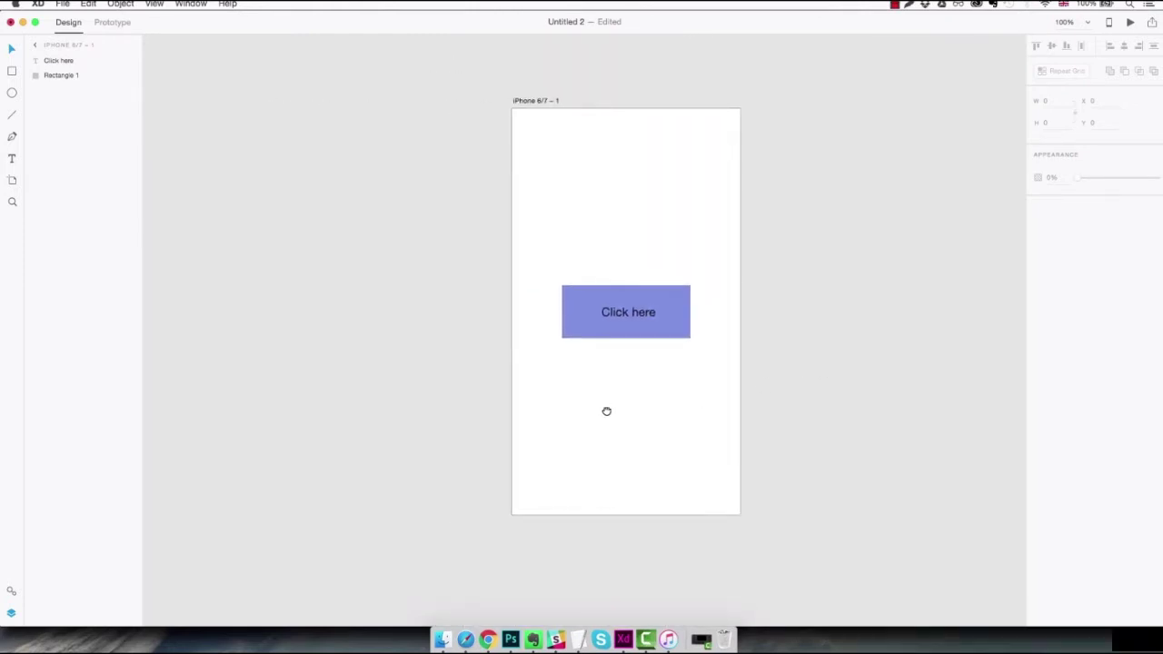
{"action": "left_click_drag", "start_coordinate": [605, 410], "coordinate": [753, 337]}
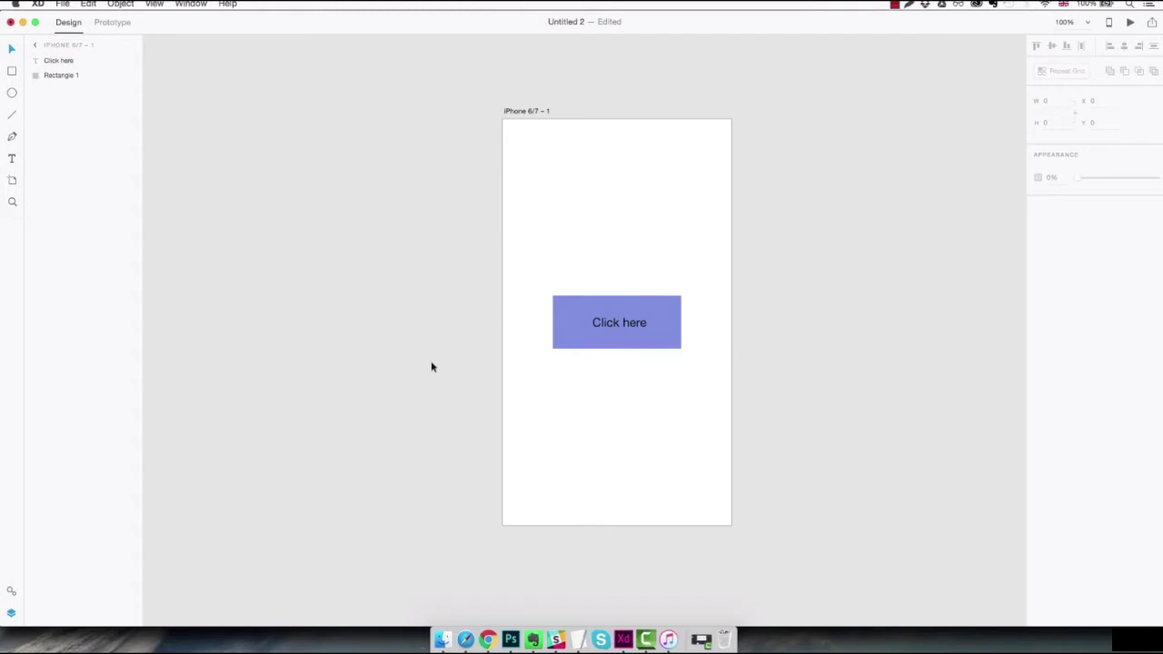
With the Zoom tool, zoom in to 300% on the Click here button, then out to 50%.
{"action": "key", "text": "z"}
{"action": "left_click", "coordinate": [599, 281]}
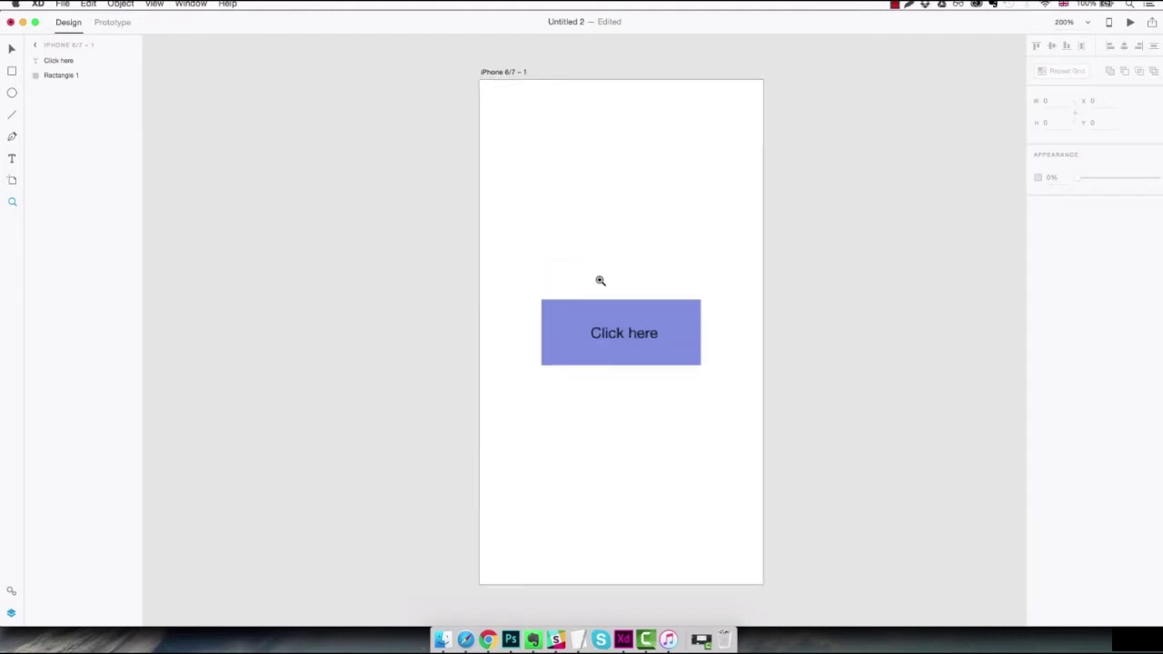
{"action": "left_click", "coordinate": [629, 287]}
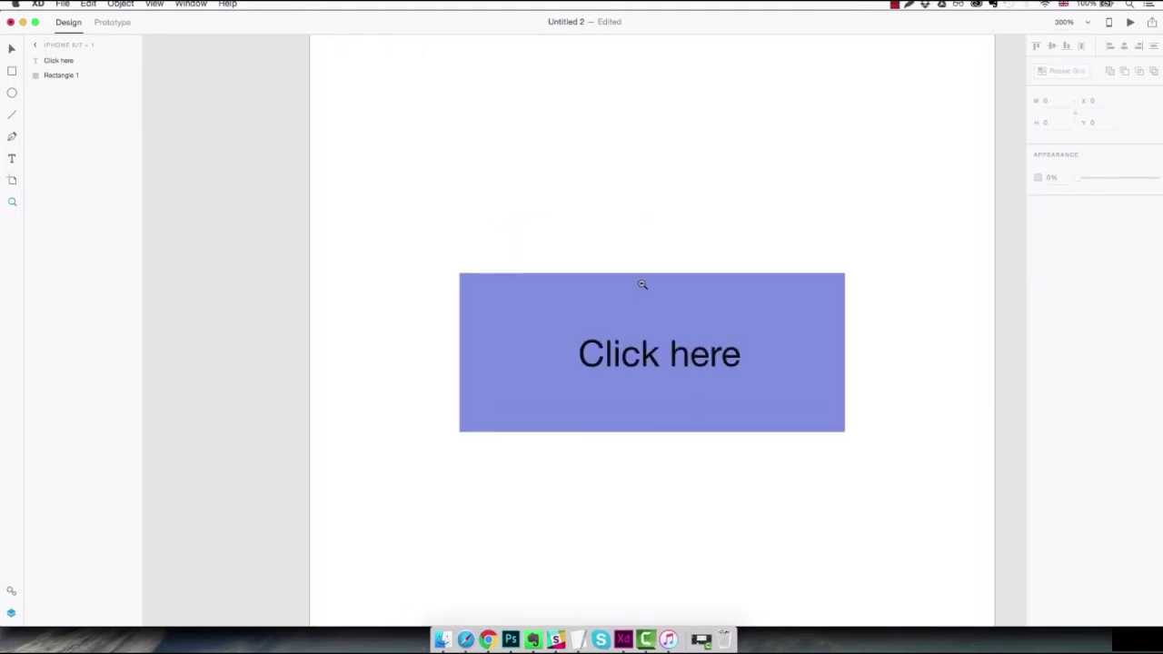
{"action": "left_click", "coordinate": [631, 250], "text": "alt"}
{"action": "left_click", "coordinate": [630, 251], "text": "alt"}
{"action": "left_click", "coordinate": [631, 250], "text": "alt"}
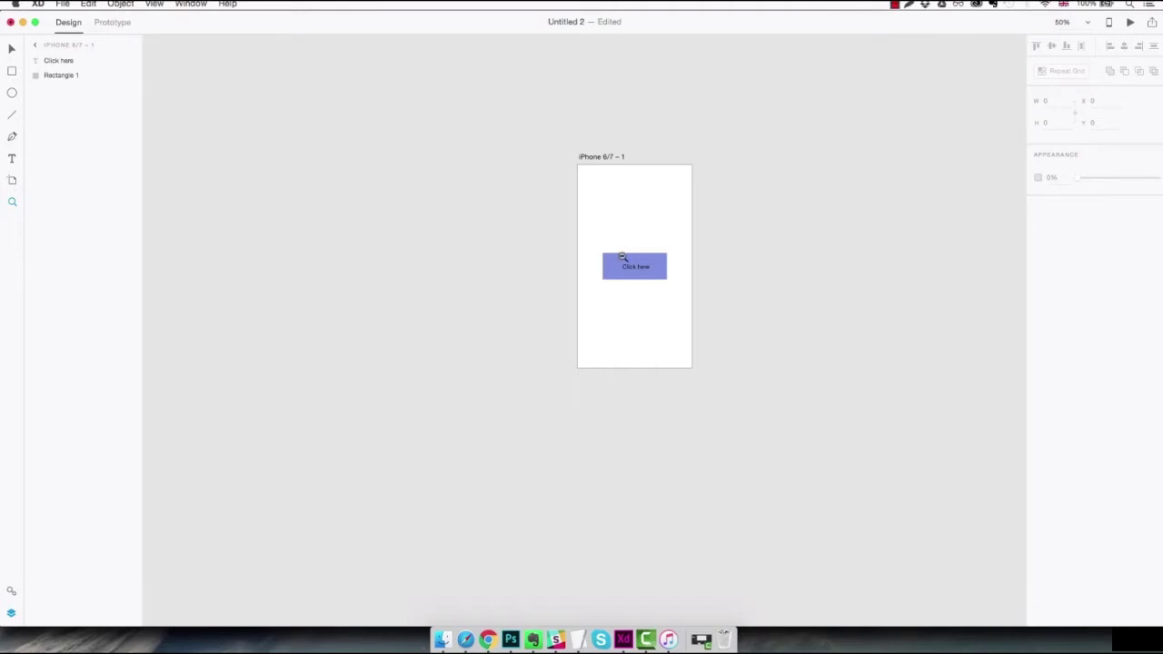
Zoom in and out with the scroll wheel until the whole artboard shows at 64.2%.
{"action": "scroll", "coordinate": [631, 251], "scroll_direction": "up", "scroll_amount": 8}
{"action": "scroll", "coordinate": [657, 262], "scroll_direction": "up", "scroll_amount": 2}
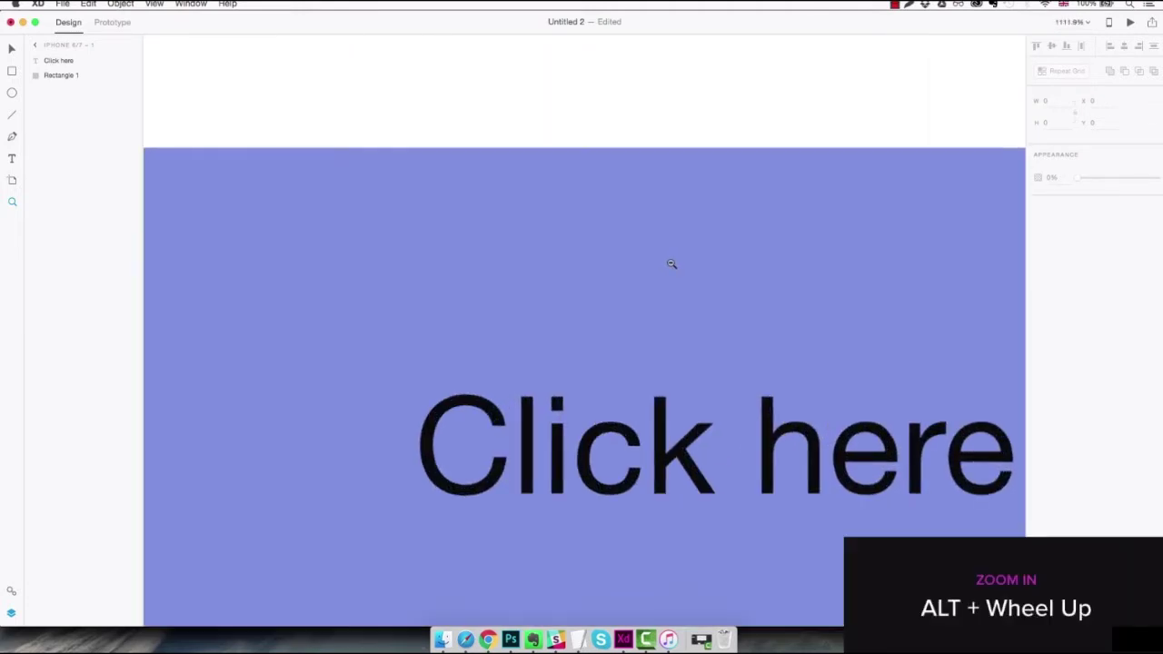
{"action": "scroll", "coordinate": [670, 263], "scroll_direction": "down", "scroll_amount": 6}
{"action": "scroll", "coordinate": [676, 259], "scroll_direction": "down", "scroll_amount": 8}
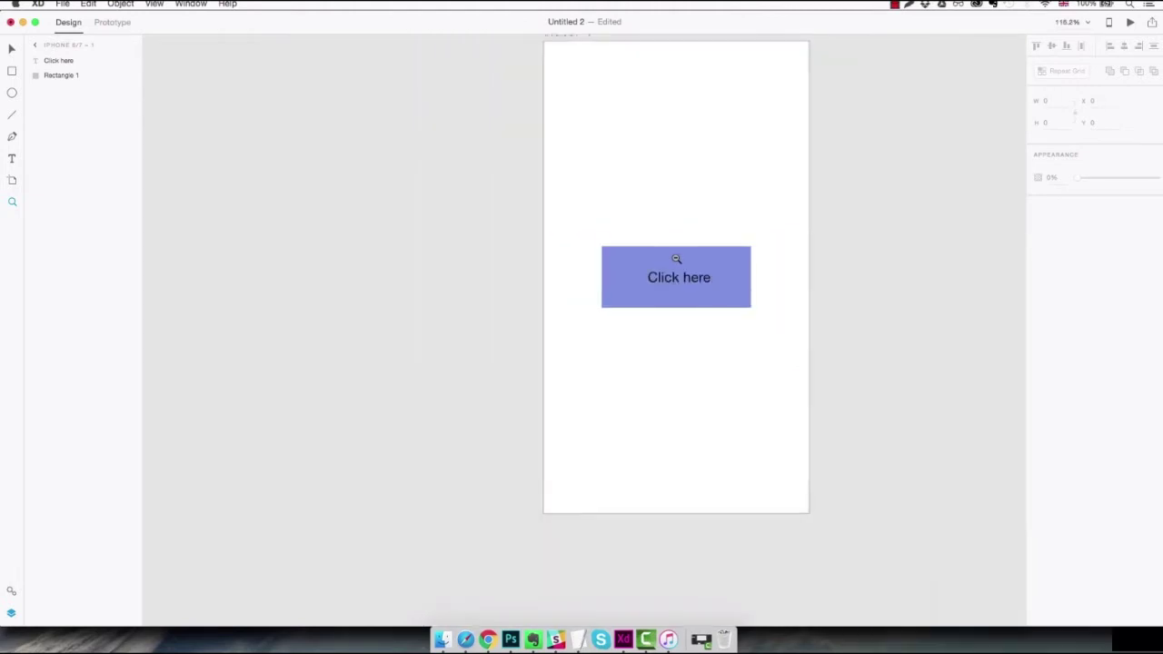
{"action": "scroll", "coordinate": [675, 259], "scroll_direction": "up", "scroll_amount": 3}
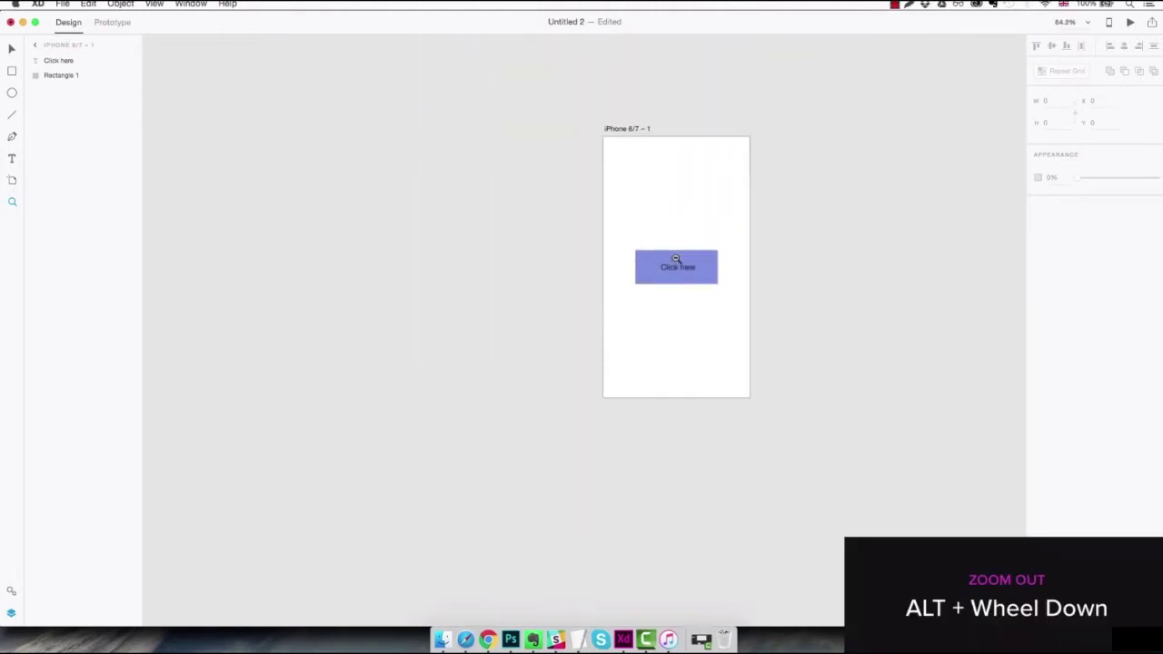
{"action": "scroll", "coordinate": [676, 259], "scroll_direction": "up", "scroll_amount": 1}
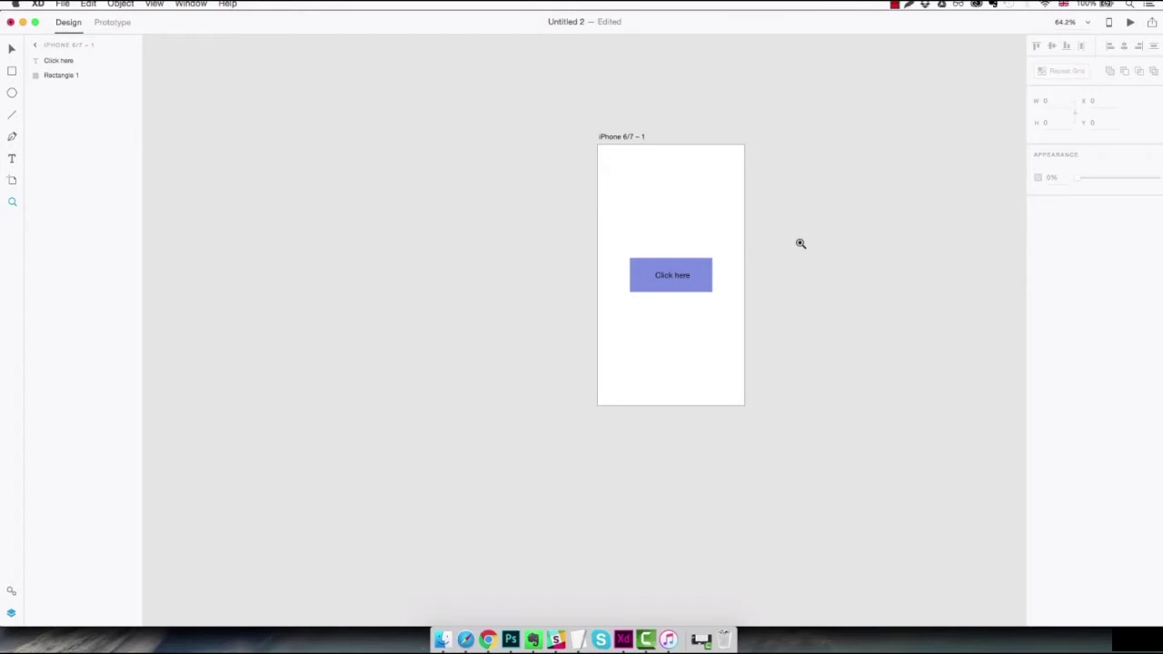
View the artboard at 100%, then 200% while panning, then zoom to fit with Cmd+0.
{"action": "key", "text": "super+1"}
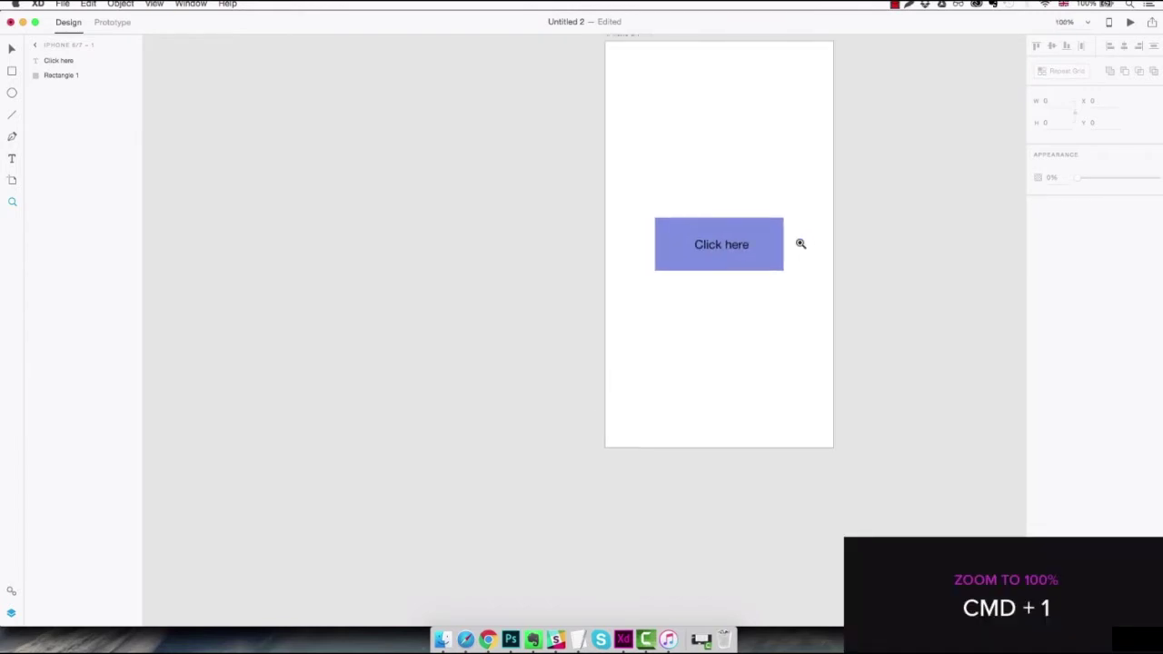
{"action": "left_click_drag", "start_coordinate": [797, 233], "coordinate": [752, 316]}
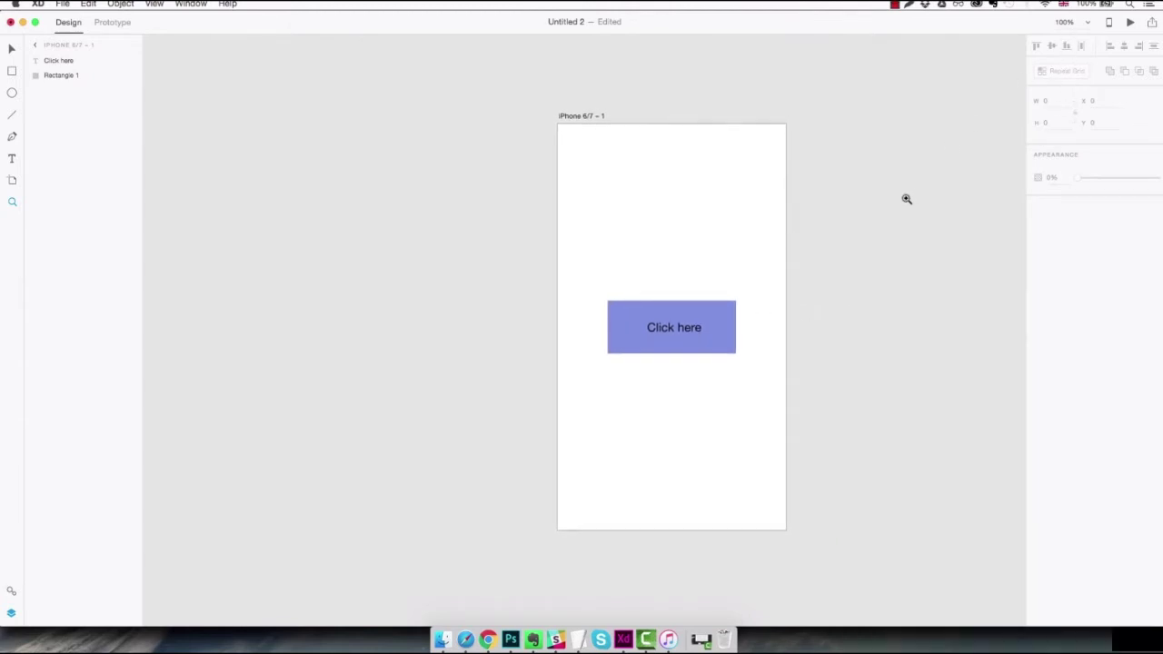
{"action": "key", "text": "super+2"}
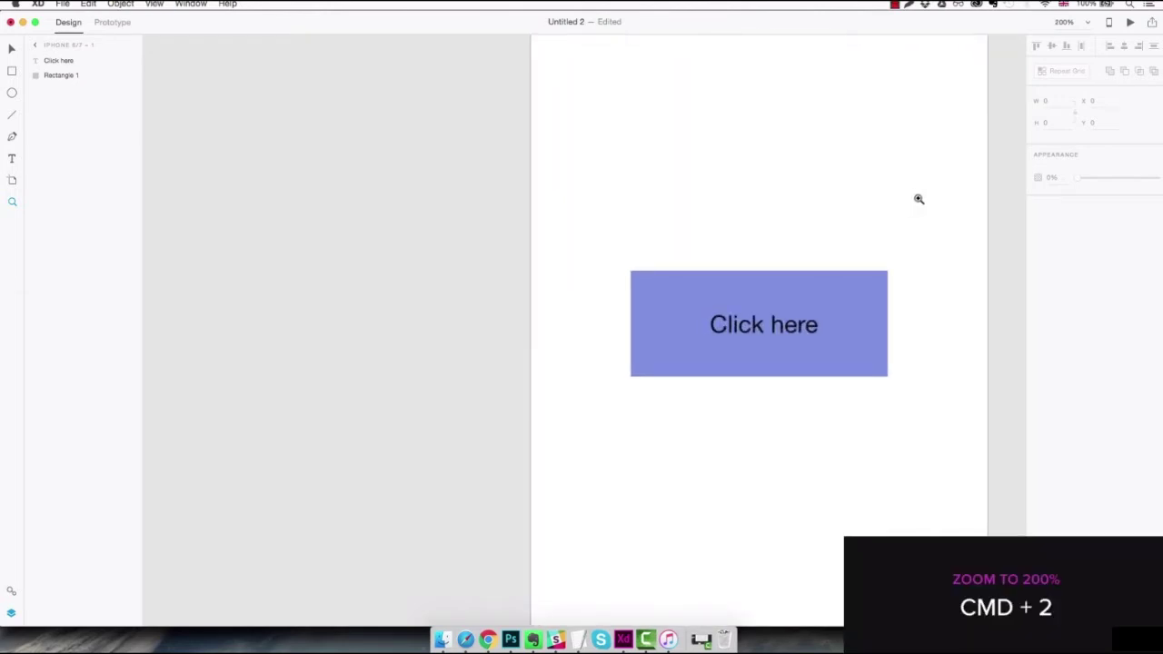
{"action": "left_click_drag", "start_coordinate": [937, 167], "coordinate": [809, 240]}
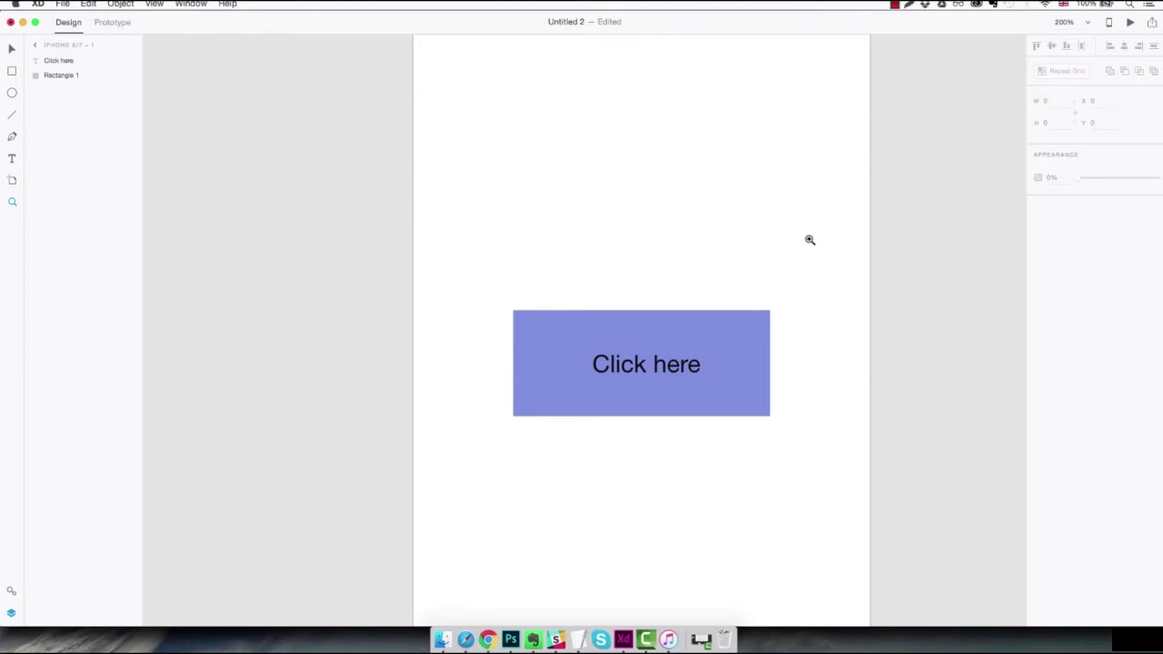
{"action": "key", "text": "super+0"}
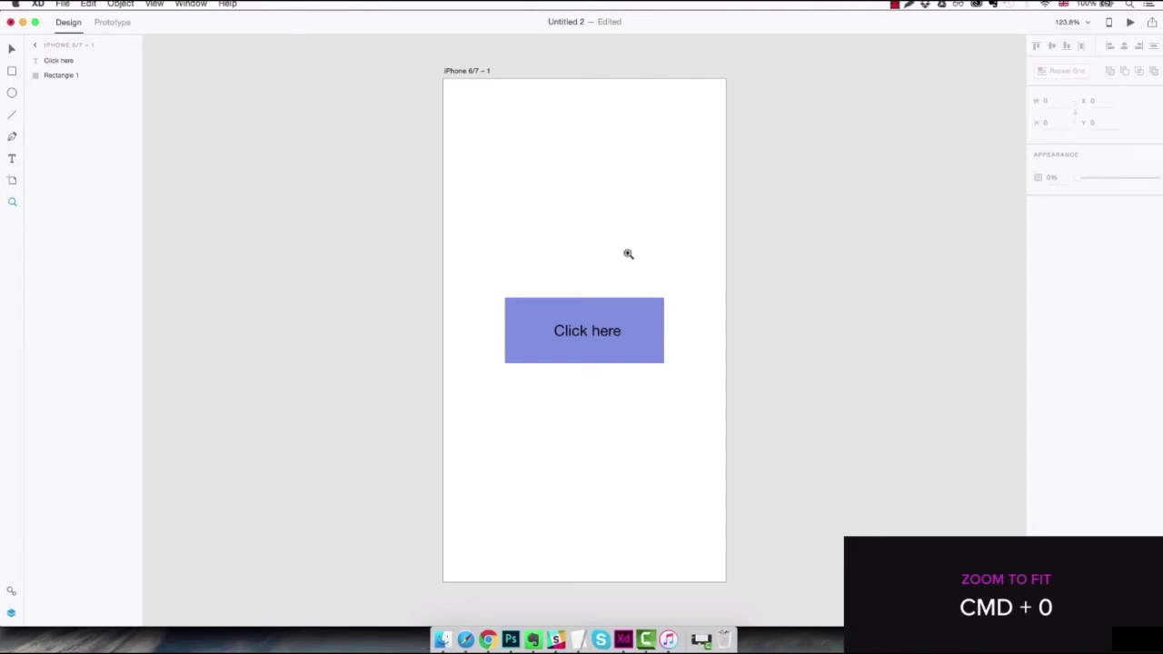
Add a blank iPhone 6/7 artboard up-left of the first and fit both in view.
{"action": "left_click_drag", "start_coordinate": [355, 242], "coordinate": [680, 408]}
{"action": "key", "text": "a"}
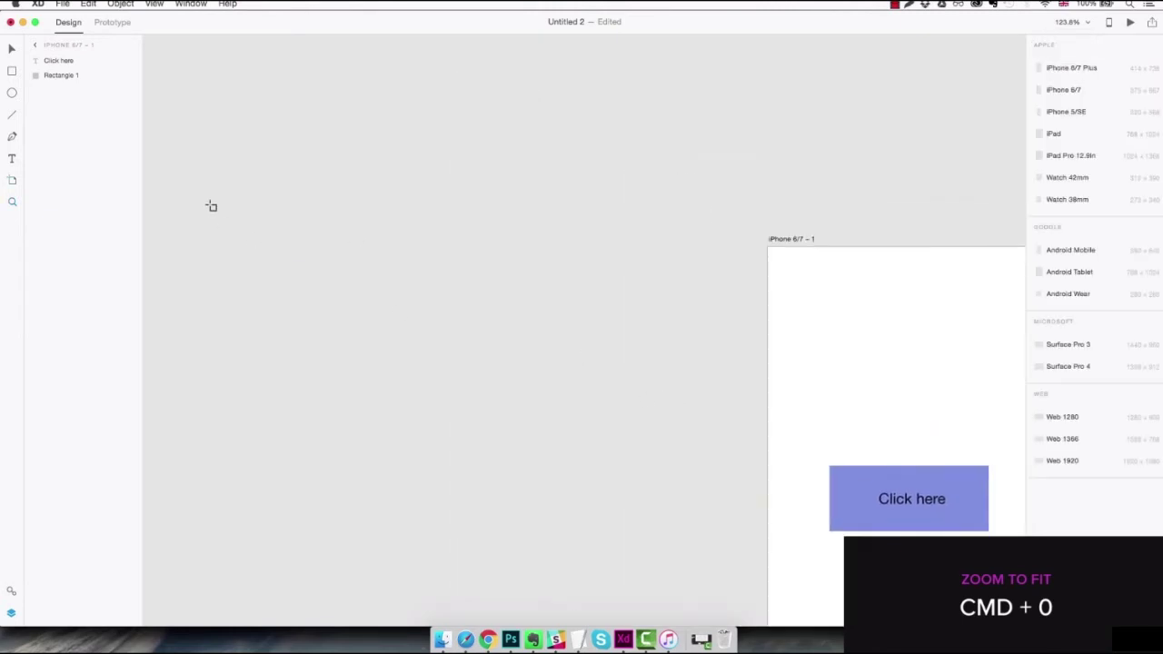
{"action": "left_click", "coordinate": [431, 311]}
{"action": "scroll", "coordinate": [481, 270], "scroll_direction": "right", "scroll_amount": 5}
{"action": "left_click_drag", "start_coordinate": [319, 176], "coordinate": [172, 78]}
{"action": "scroll", "coordinate": [517, 215], "scroll_direction": "down", "scroll_amount": 5}
{"action": "scroll", "coordinate": [518, 215], "scroll_direction": "down", "scroll_amount": 5}
{"action": "scroll", "coordinate": [684, 216], "scroll_direction": "left", "scroll_amount": 5}
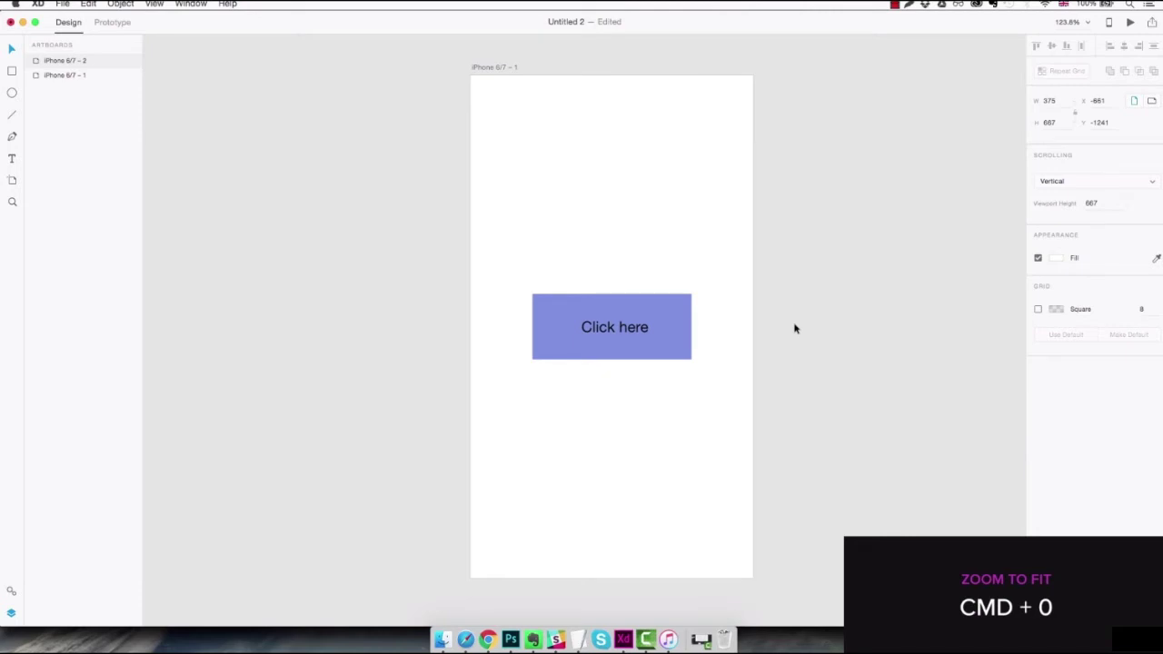
{"action": "key", "text": "super+0"}
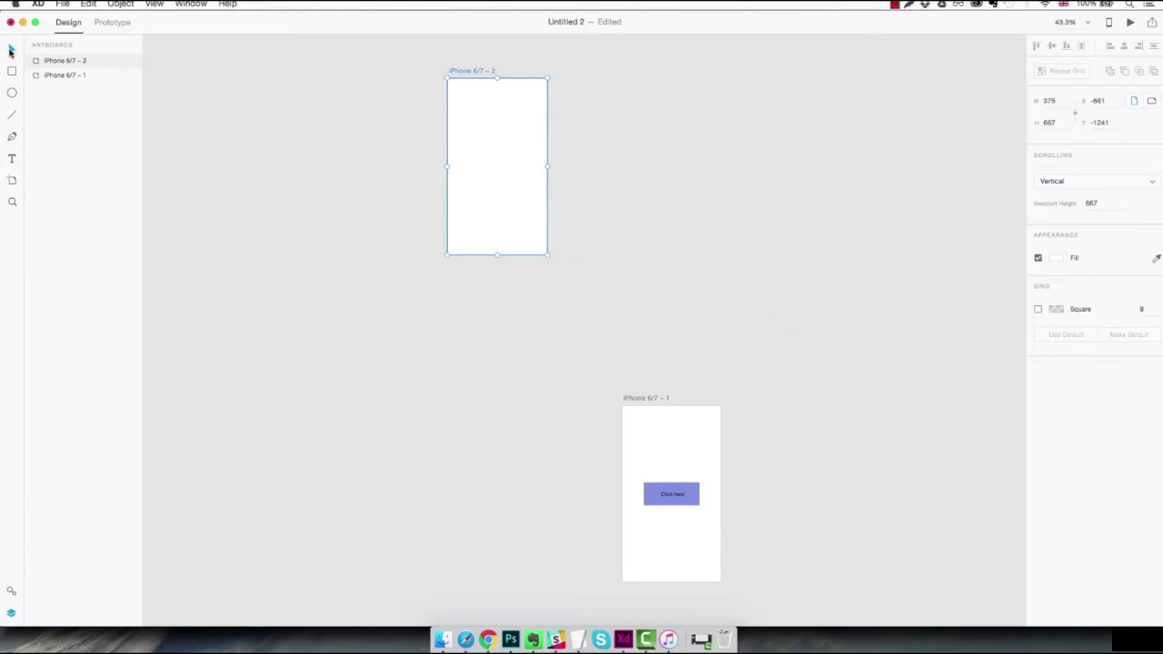
{"action": "left_click", "coordinate": [11, 51]}
Move the second artboard down beside the first and zoom in on the Click here button.
{"action": "left_click_drag", "start_coordinate": [508, 142], "coordinate": [533, 459]}
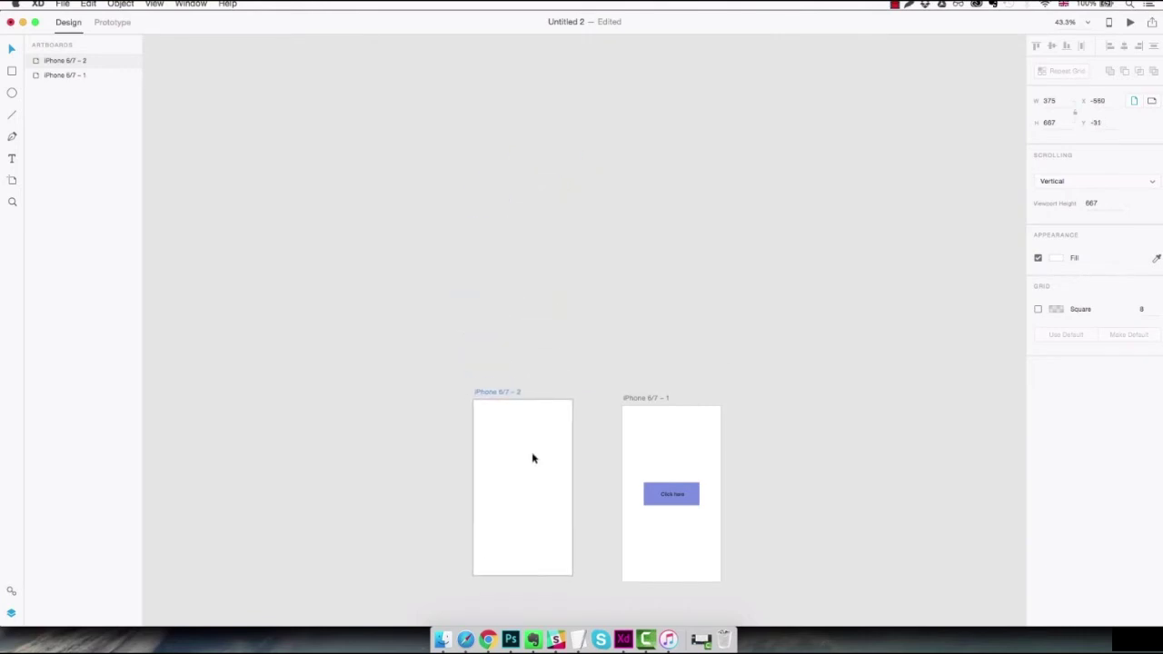
{"action": "left_click", "coordinate": [667, 441]}
{"action": "key", "text": "z"}
{"action": "left_click", "coordinate": [664, 480]}
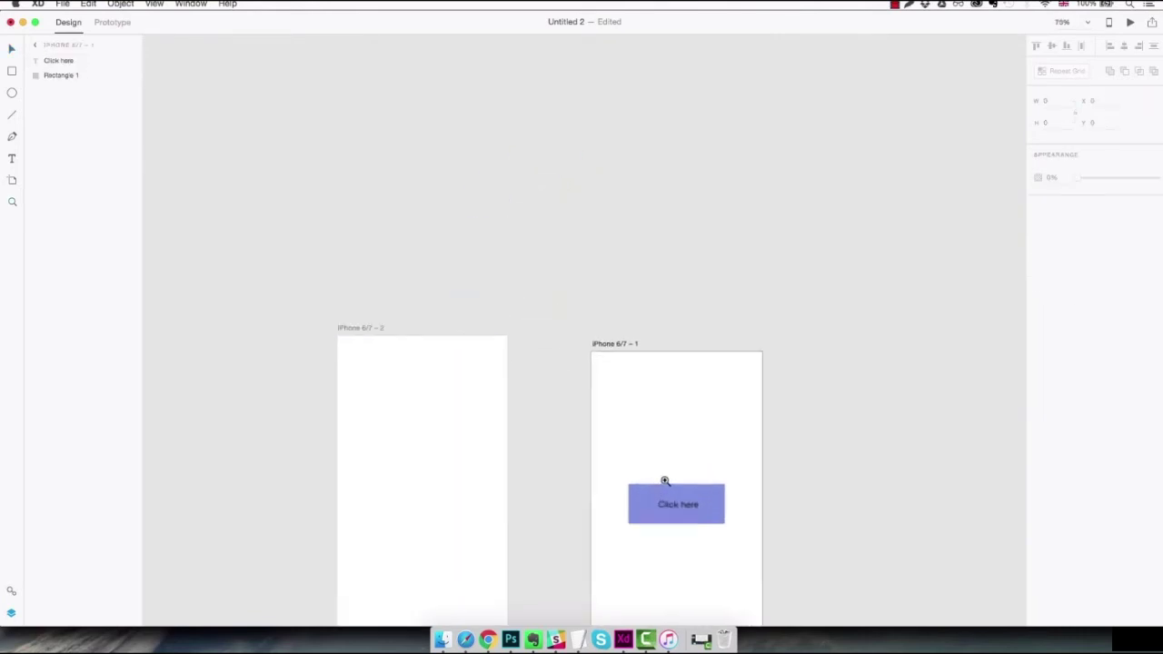
{"action": "left_click", "coordinate": [664, 480]}
Try moving the Click here text toward the artboard top, then undo it.
{"action": "key", "text": "v"}
{"action": "left_click", "coordinate": [739, 347]}
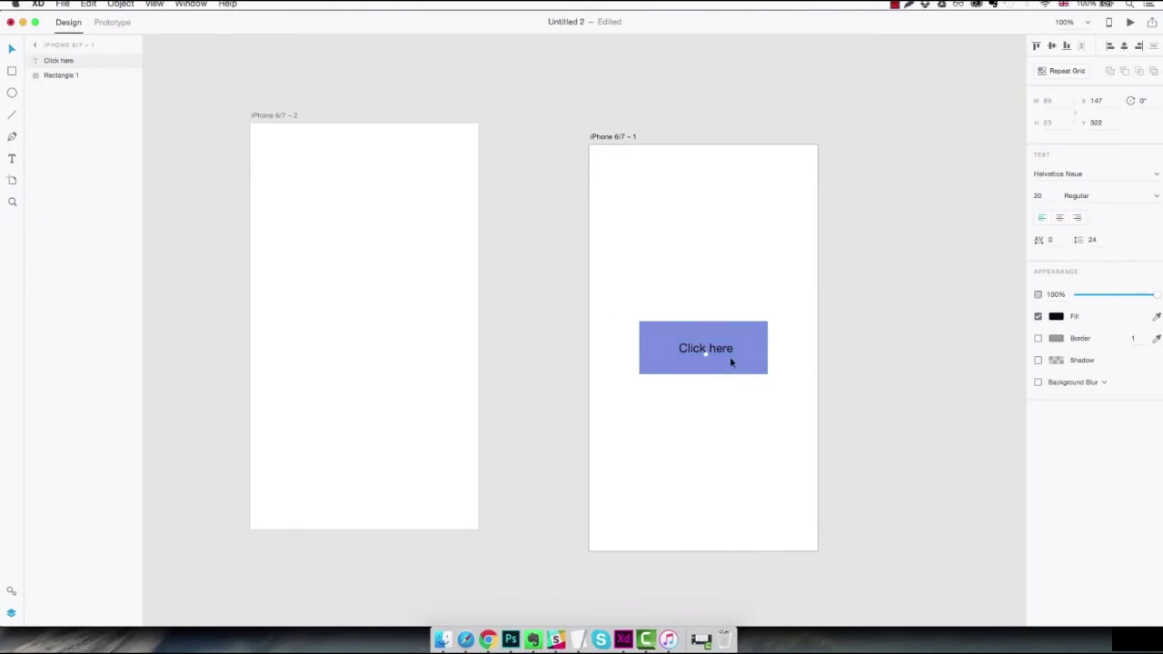
{"action": "left_click_drag", "start_coordinate": [726, 349], "coordinate": [696, 213]}
{"action": "key", "text": "super+z"}
{"action": "left_click", "coordinate": [721, 263]}
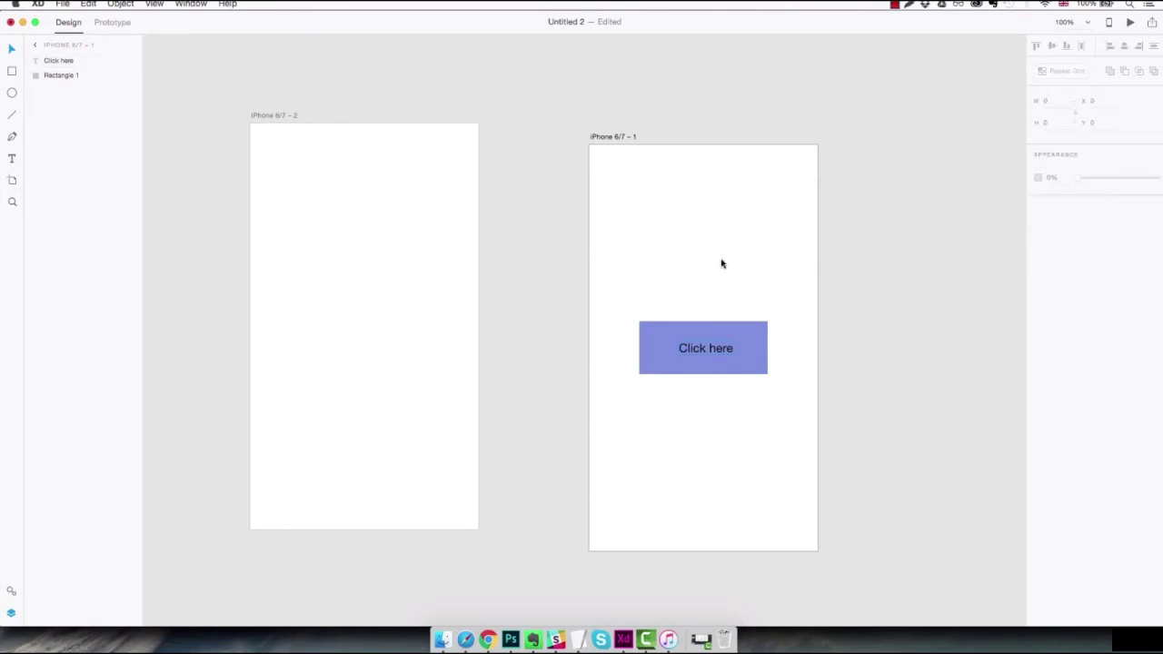
Move the Click here button up and delete its text label.
{"action": "left_click_drag", "start_coordinate": [763, 262], "coordinate": [645, 417]}
{"action": "mouse_move", "coordinate": [734, 368]}
{"action": "left_mouse_down"}
{"action": "mouse_move", "coordinate": [745, 280]}
{"action": "mouse_move", "coordinate": [733, 232]}
{"action": "mouse_move", "coordinate": [735, 370]}
{"action": "left_mouse_up"}
{"action": "left_click", "coordinate": [741, 292]}
{"action": "left_click", "coordinate": [726, 345]}
{"action": "key", "text": "BackSpace"}
Reposition the blank rectangles, moving the top and bottom ones together for even spacing.
{"action": "left_click_drag", "start_coordinate": [723, 354], "coordinate": [724, 403]}
{"action": "left_click", "coordinate": [761, 436]}
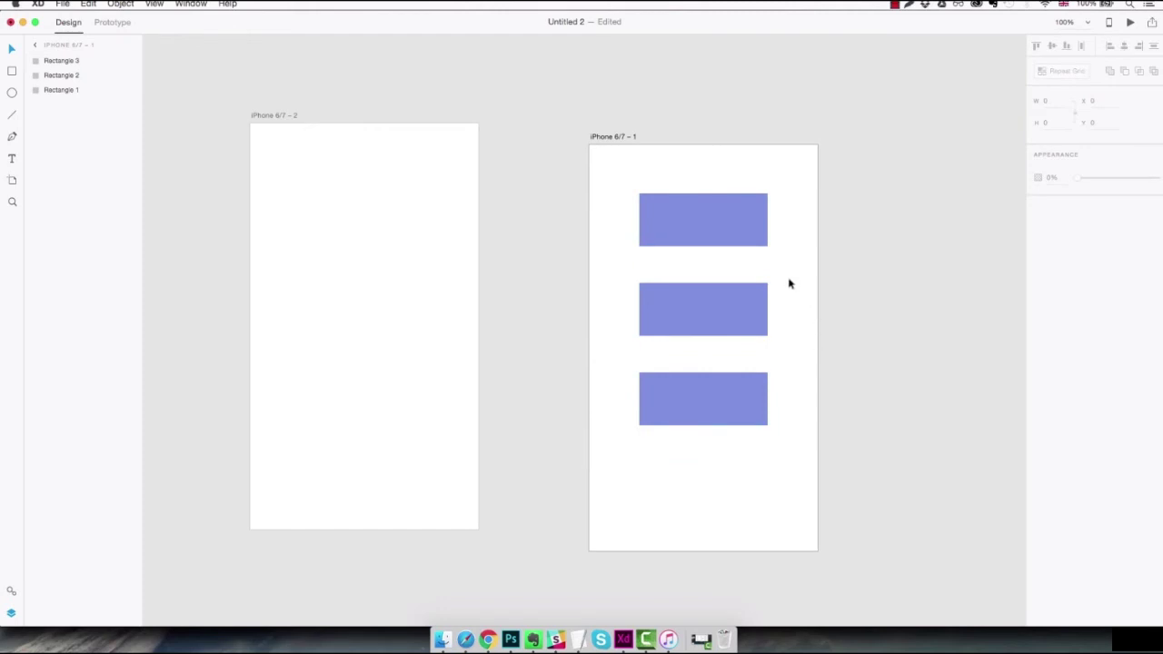
{"action": "left_click", "coordinate": [732, 223]}
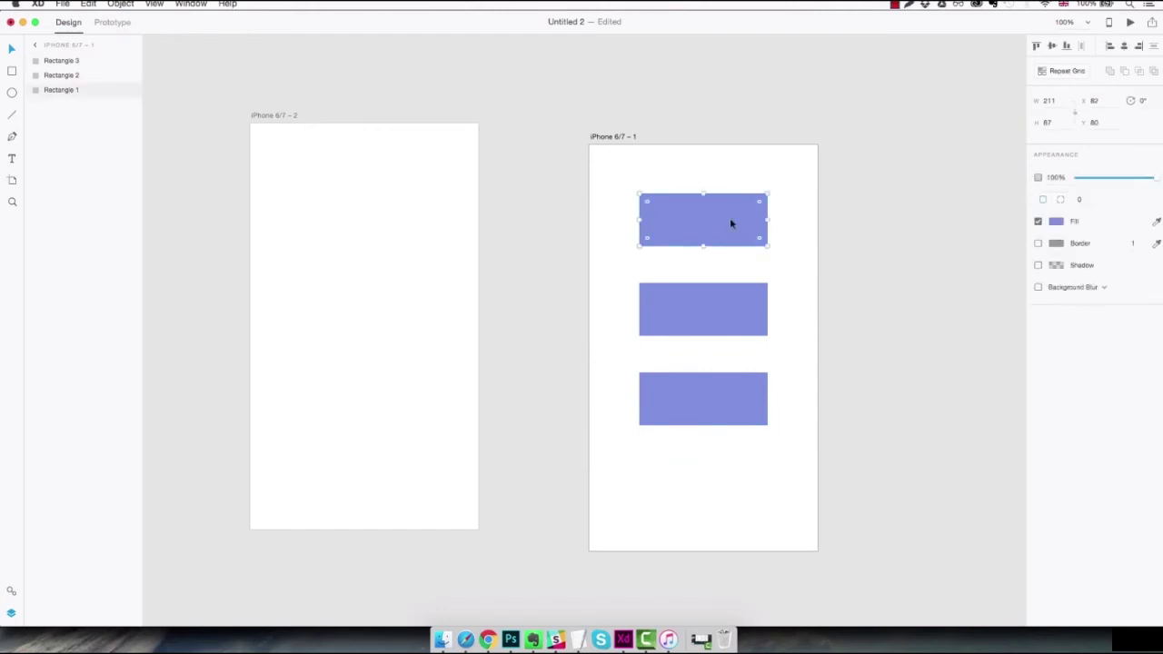
{"action": "left_click", "coordinate": [720, 398], "text": "shift"}
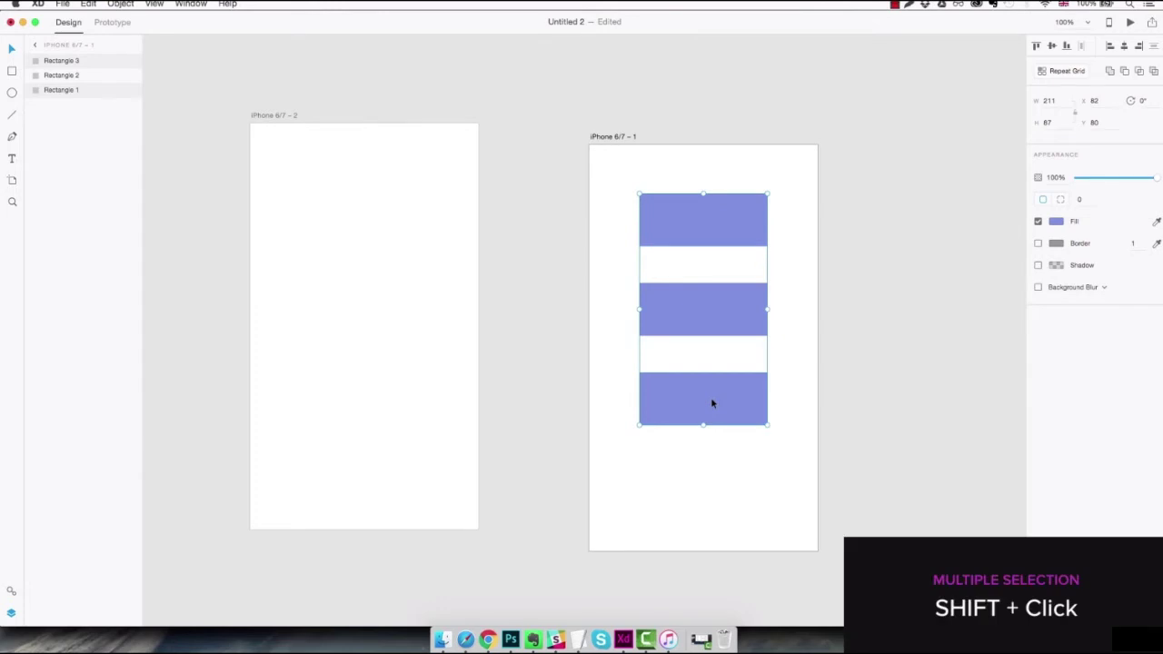
{"action": "mouse_move", "coordinate": [711, 404]}
{"action": "left_mouse_down"}
{"action": "mouse_move", "coordinate": [784, 394]}
{"action": "mouse_move", "coordinate": [718, 394]}
{"action": "mouse_move", "coordinate": [714, 410]}
{"action": "mouse_move", "coordinate": [716, 391]}
{"action": "mouse_move", "coordinate": [710, 402]}
{"action": "left_mouse_up"}
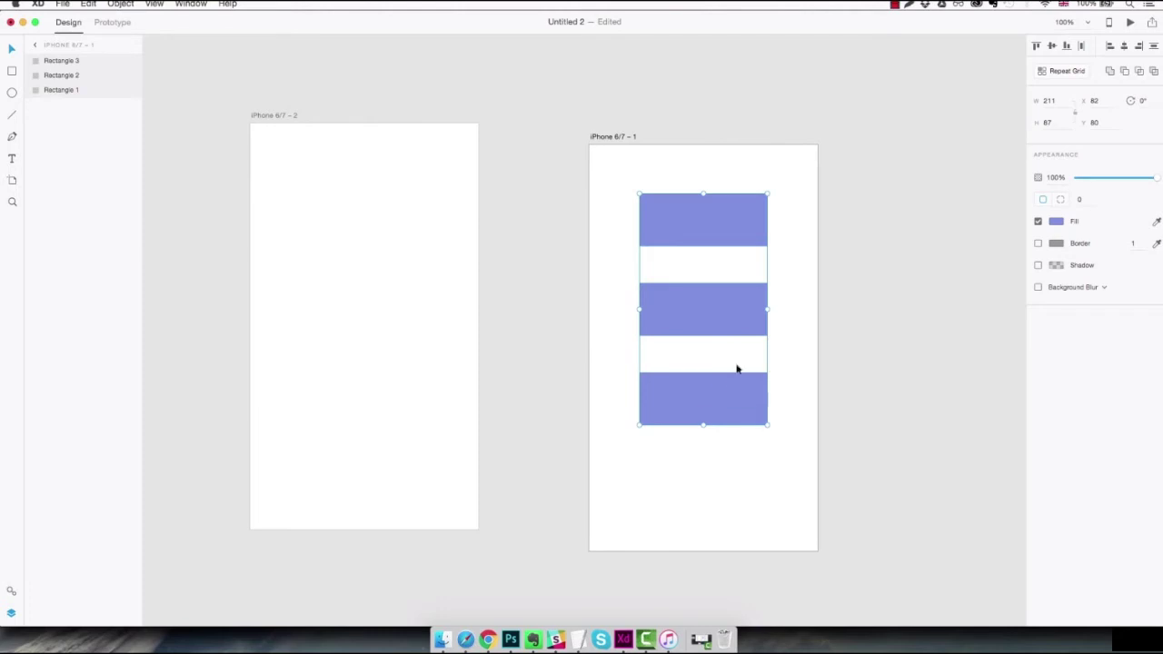
{"action": "left_click", "coordinate": [791, 306]}
Delete the lower two rectangles and drag the remaining one toward the artboard's top-left.
{"action": "left_click_drag", "start_coordinate": [792, 300], "coordinate": [705, 408]}
{"action": "key", "text": "Delete"}
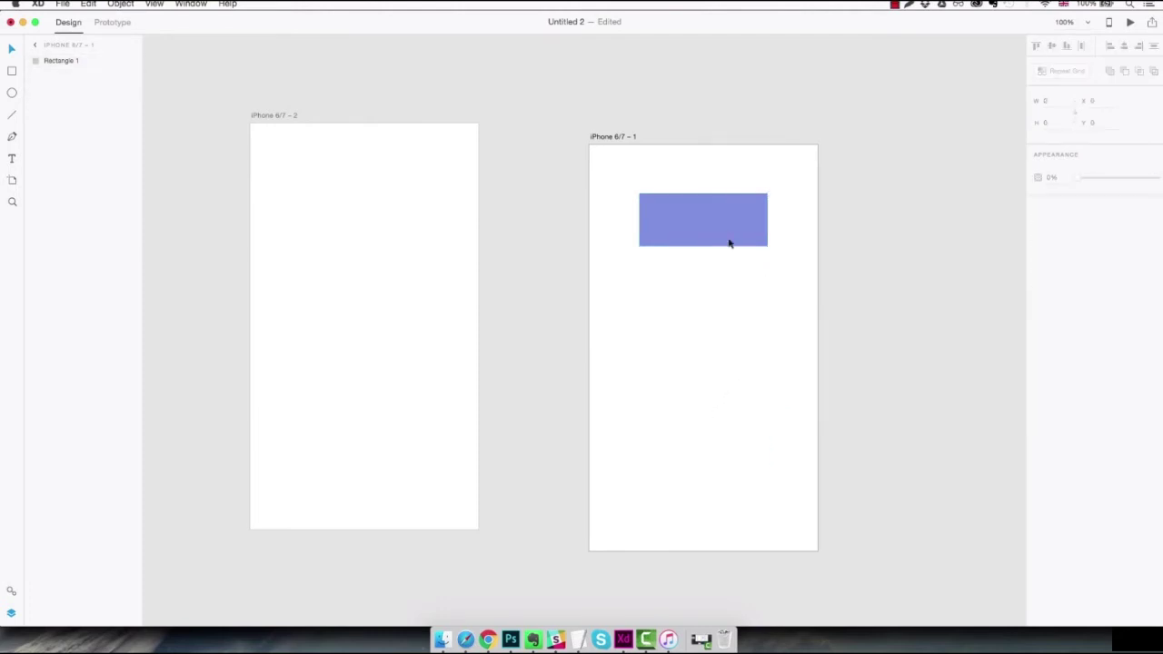
{"action": "left_click_drag", "start_coordinate": [728, 242], "coordinate": [684, 185]}
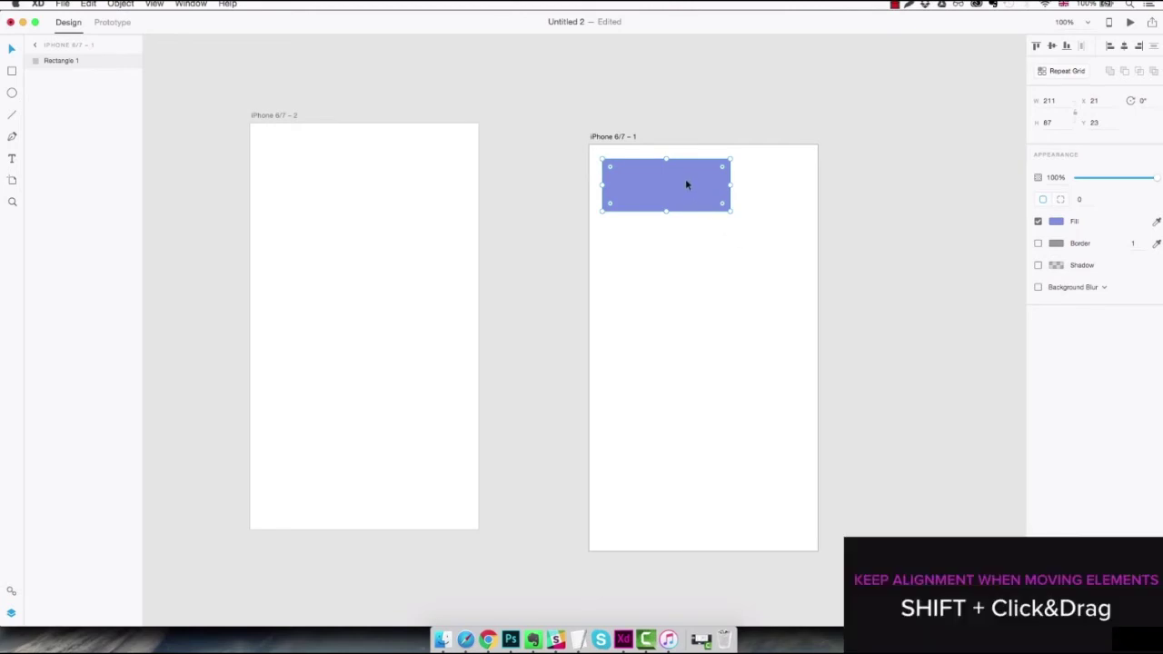
{"action": "left_click_drag", "start_coordinate": [685, 184], "coordinate": [669, 346]}
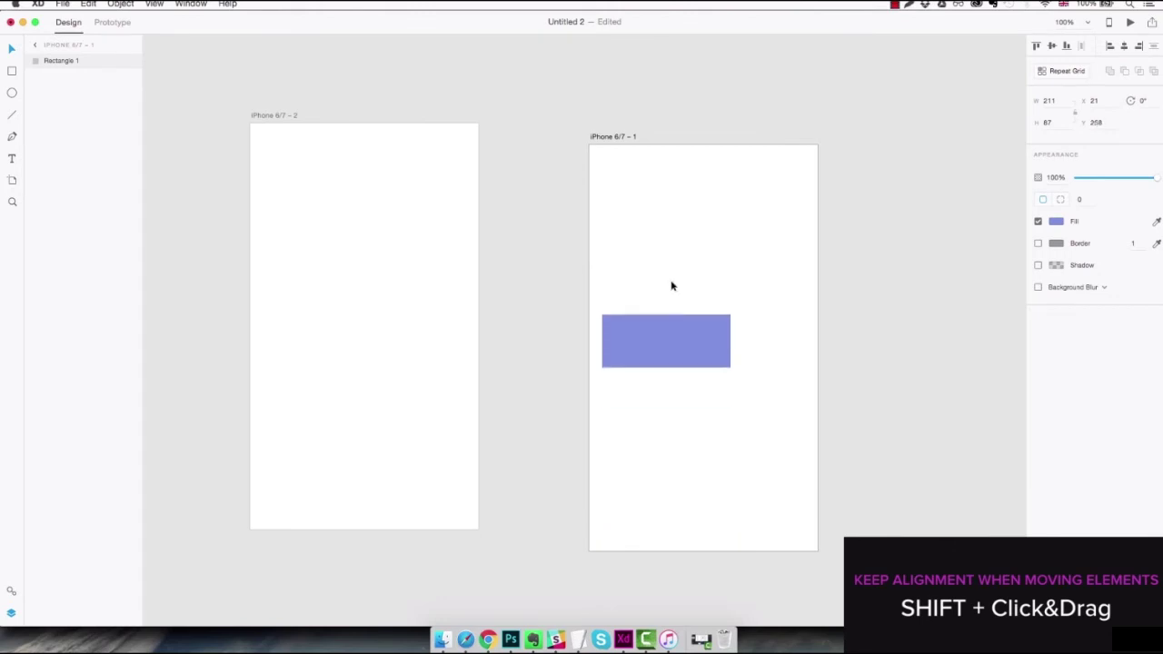
{"action": "left_click_drag", "start_coordinate": [671, 286], "coordinate": [666, 167]}
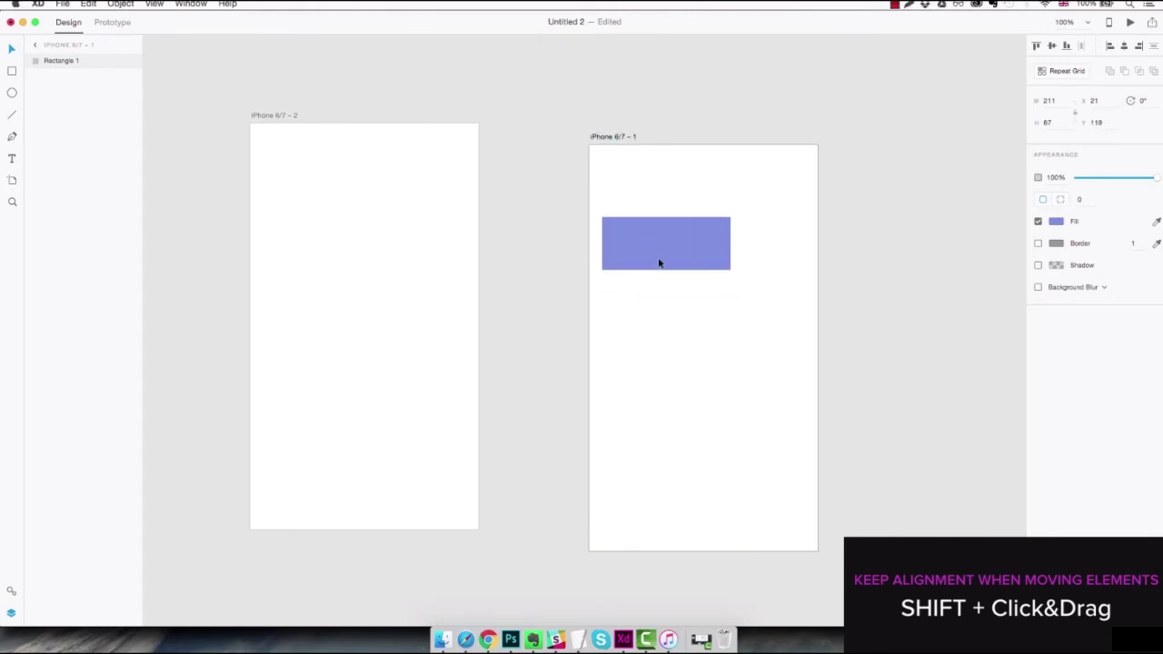
{"action": "left_click_drag", "start_coordinate": [659, 263], "coordinate": [651, 525]}
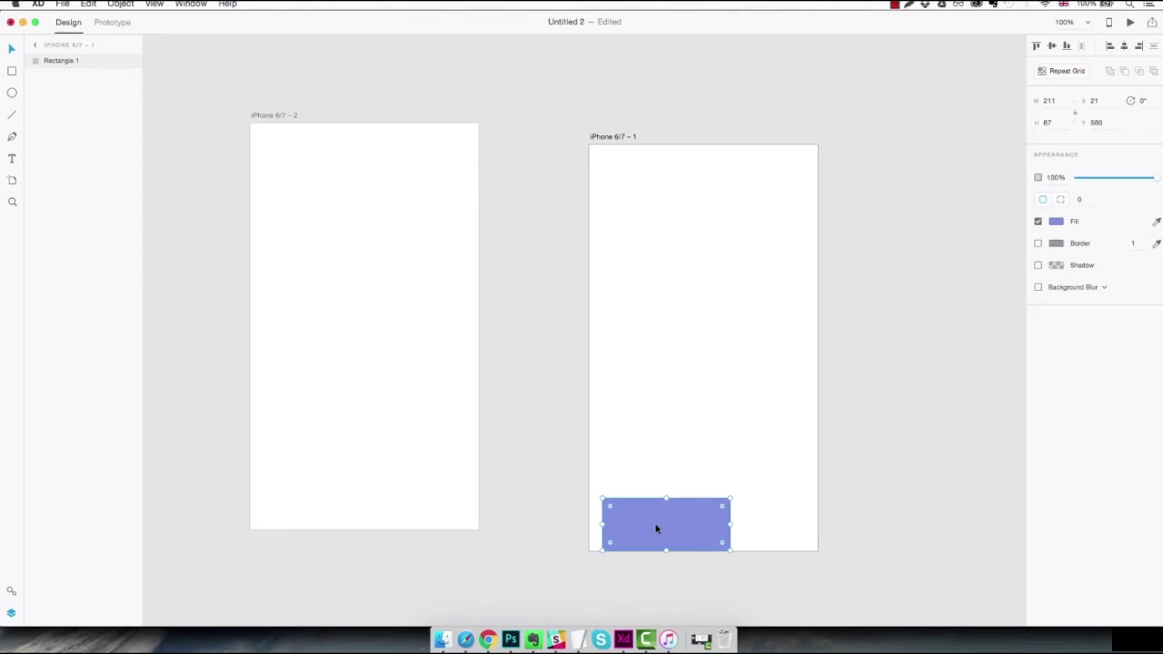
{"action": "left_click_drag", "start_coordinate": [656, 528], "coordinate": [657, 186]}
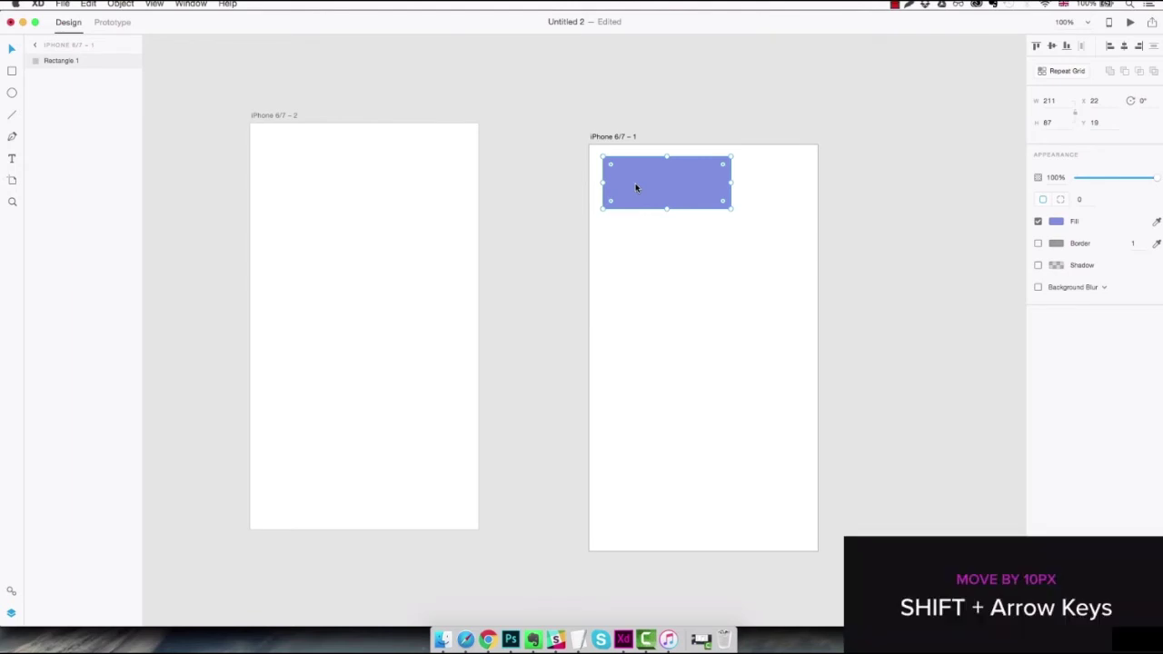
Fine-tune the rectangle's position with 10 px Shift+arrow nudges.
{"action": "key", "text": "shift+Right"}
{"action": "key", "text": "shift+Right"}
{"action": "key", "text": "shift+Right"}
{"action": "key", "text": "shift+Right"}
{"action": "key", "text": "shift+Left"}
{"action": "key", "text": "shift+Left"}
{"action": "key", "text": "shift+Left"}
{"action": "key", "text": "shift+Left"}
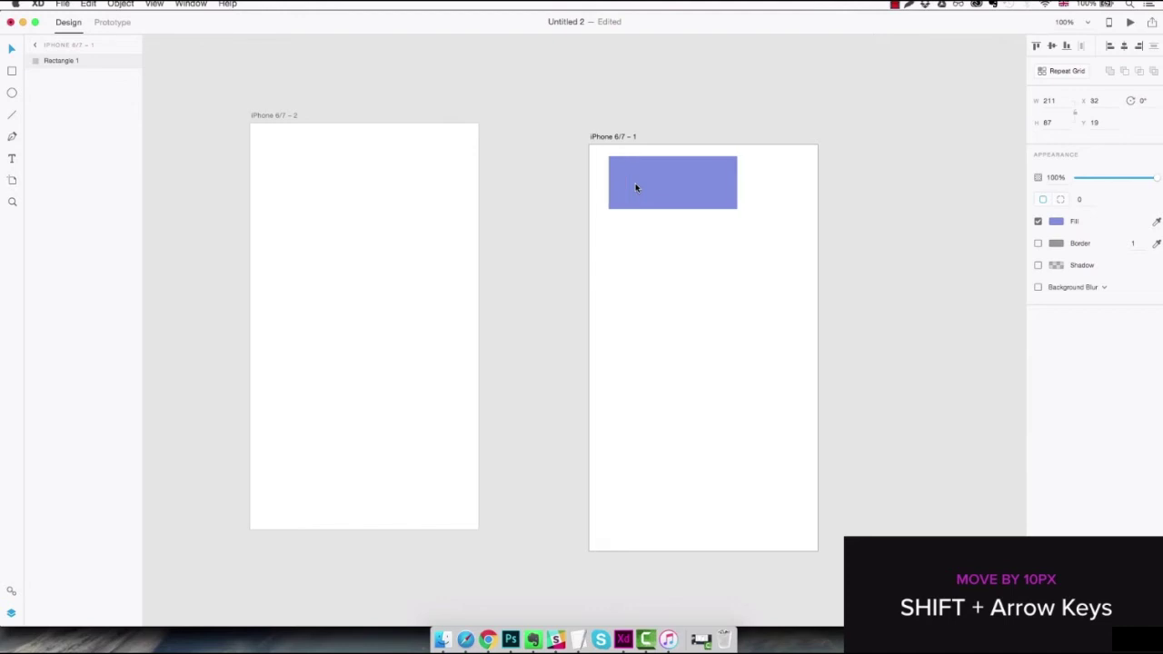
{"action": "key", "text": "shift+Down"}
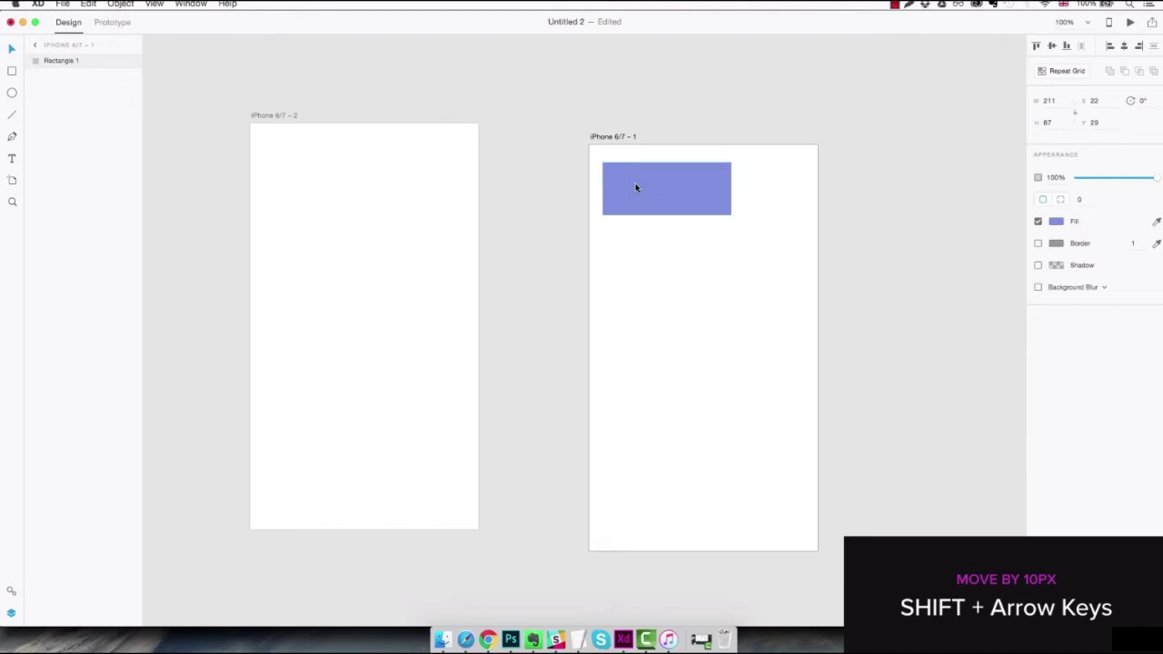
{"action": "key", "text": "shift+Down"}
{"action": "key", "text": "shift+Up"}
{"action": "key", "text": "shift+Up"}
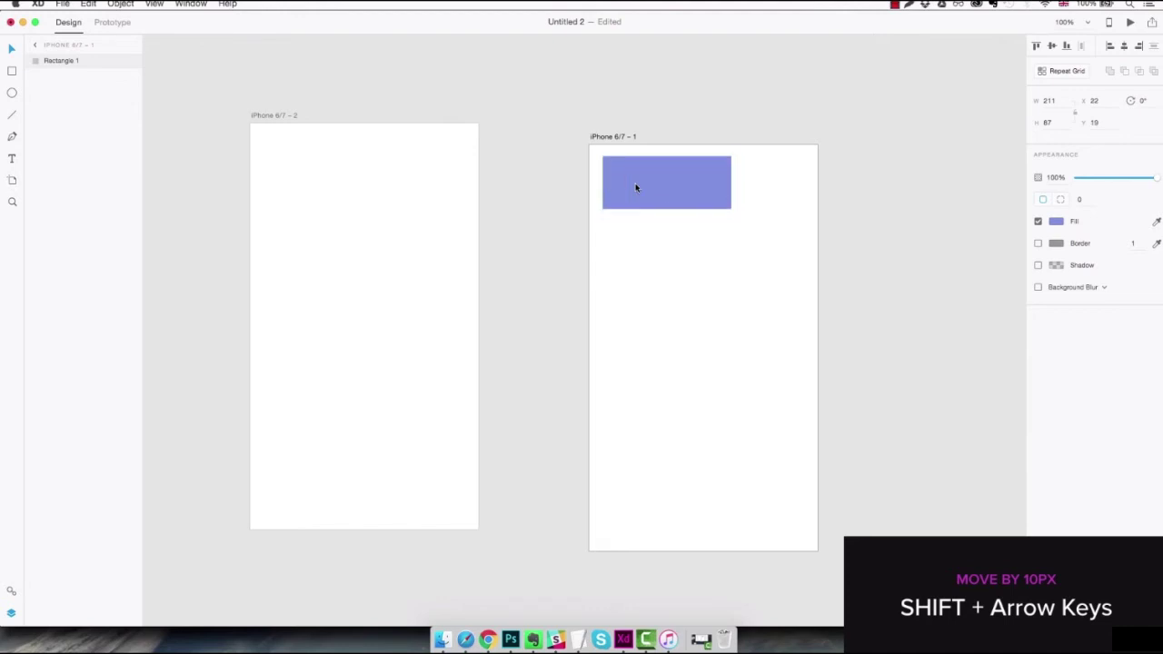
{"action": "key", "text": "shift+Down"}
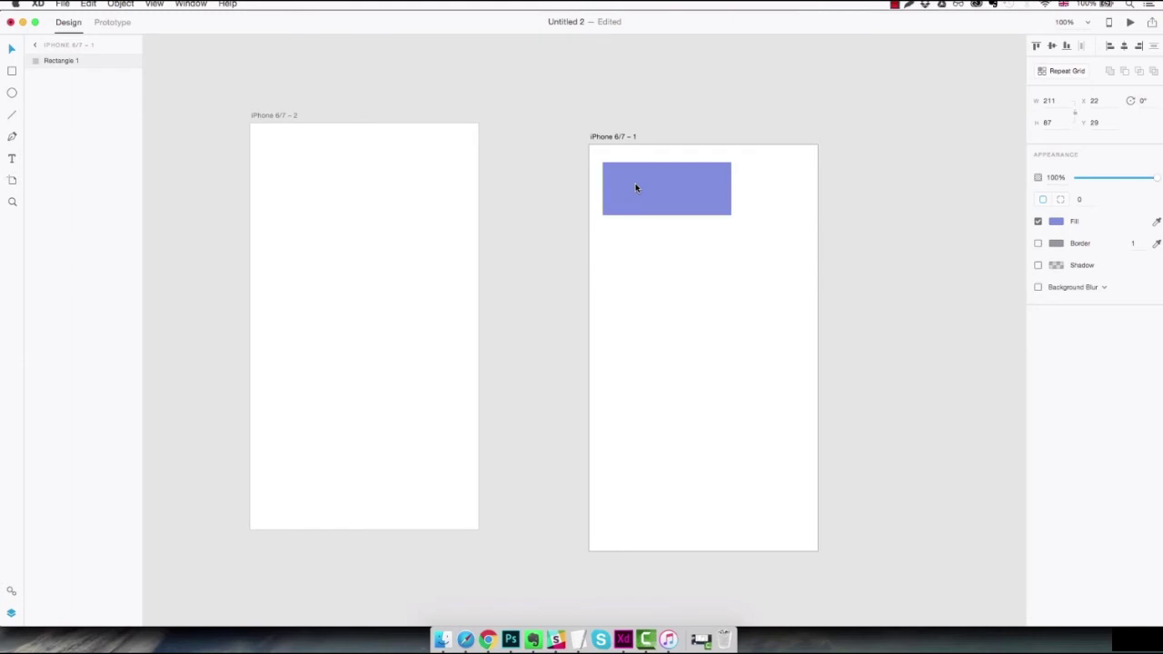
{"action": "key", "text": "shift+Down"}
{"action": "key", "text": "shift+Down"}
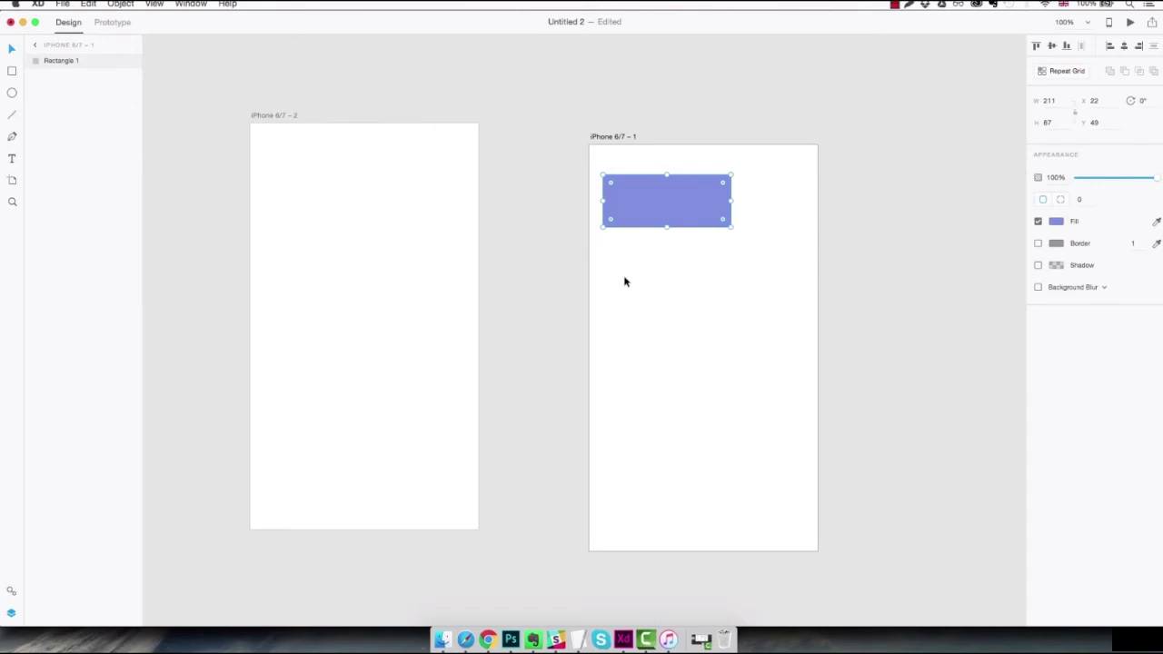
{"action": "key", "text": "r"}
{"action": "left_click_drag", "start_coordinate": [609, 258], "coordinate": [783, 394]}
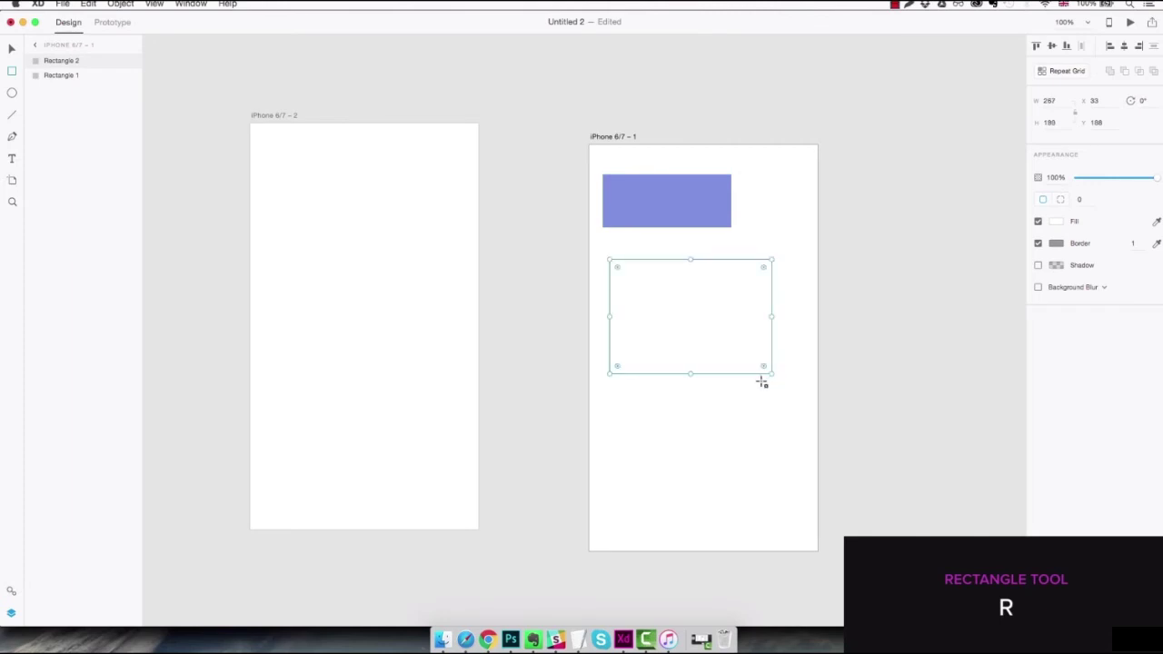
{"action": "key", "text": "Delete"}
{"action": "key", "text": "e"}
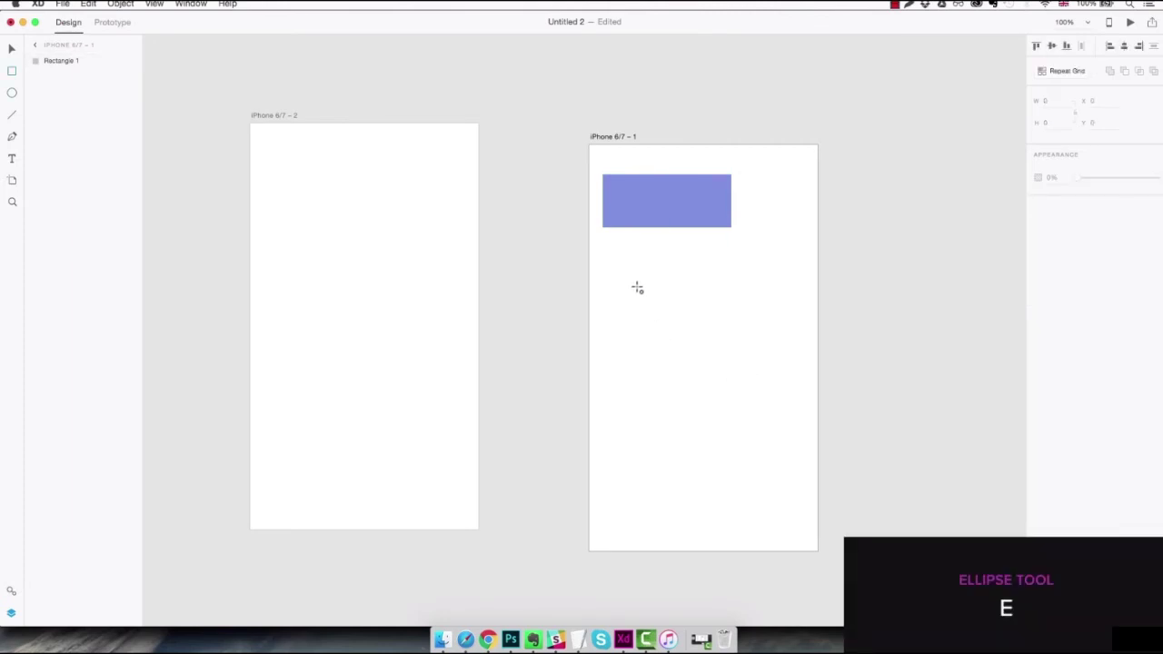
{"action": "left_click_drag", "start_coordinate": [632, 281], "coordinate": [773, 420]}
{"action": "key", "text": "Delete"}
{"action": "key", "text": "t"}
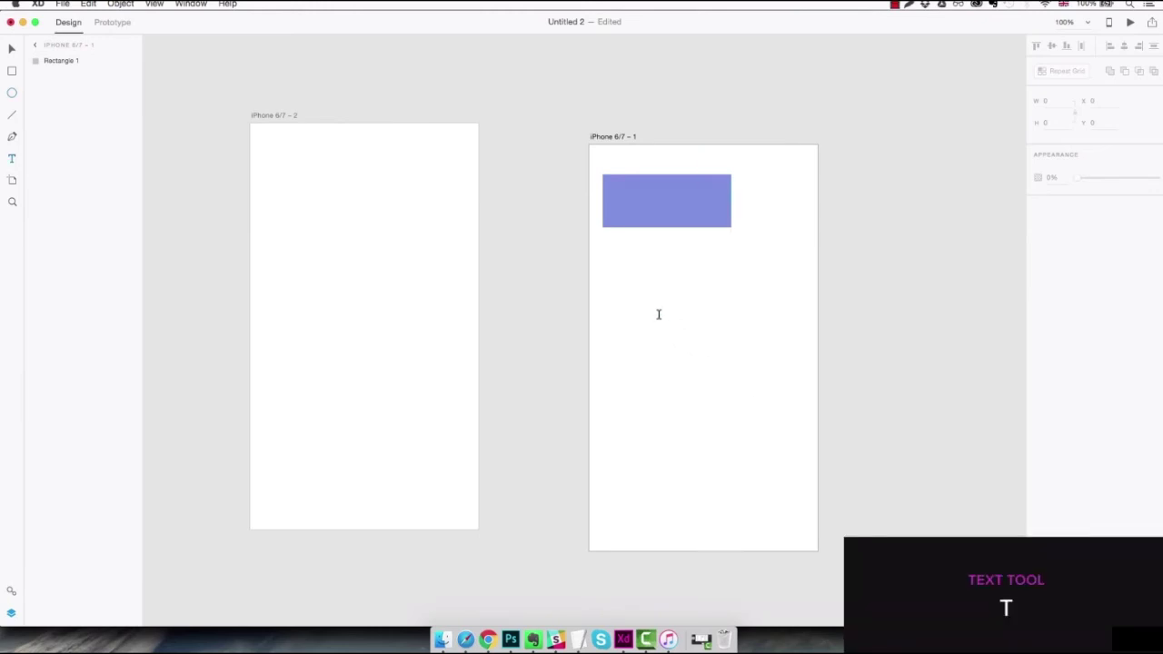
{"action": "left_click", "coordinate": [657, 315]}
{"action": "type", "text": "sdiusahiduas"}
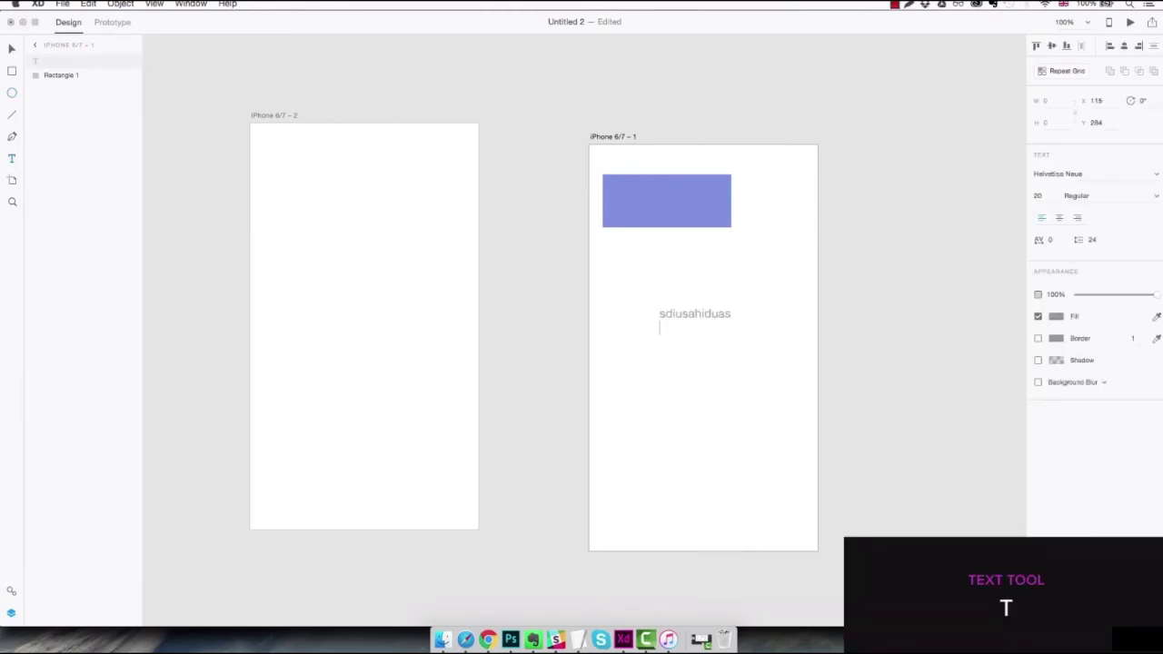
{"action": "key", "text": "Escape"}
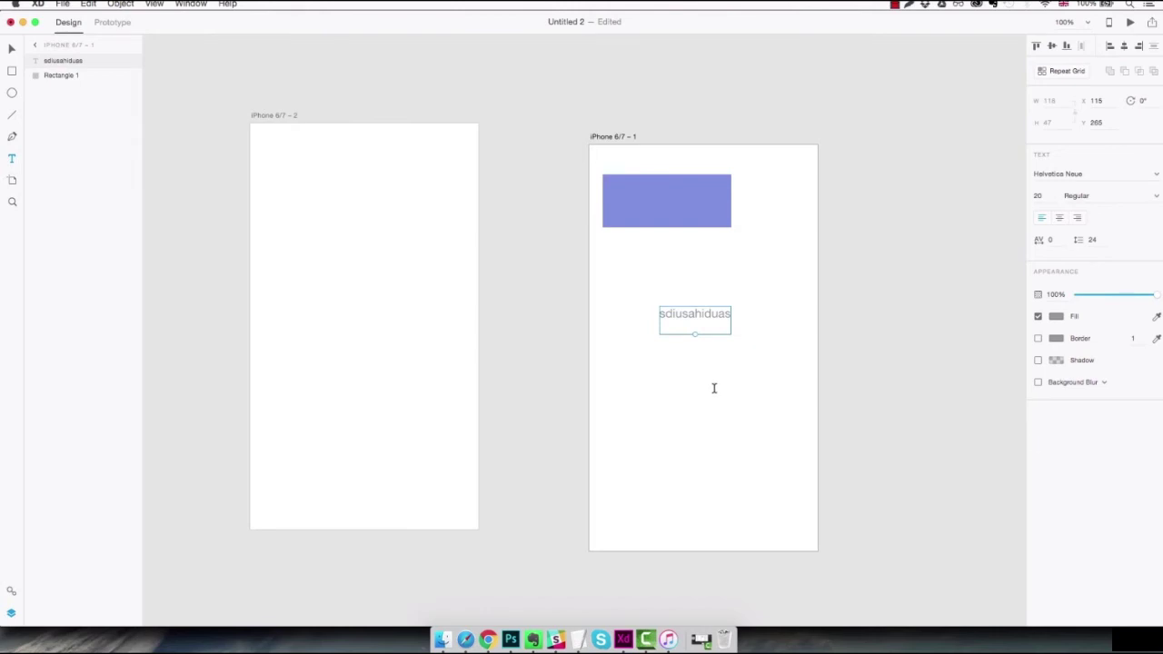
{"action": "key", "text": "Delete"}
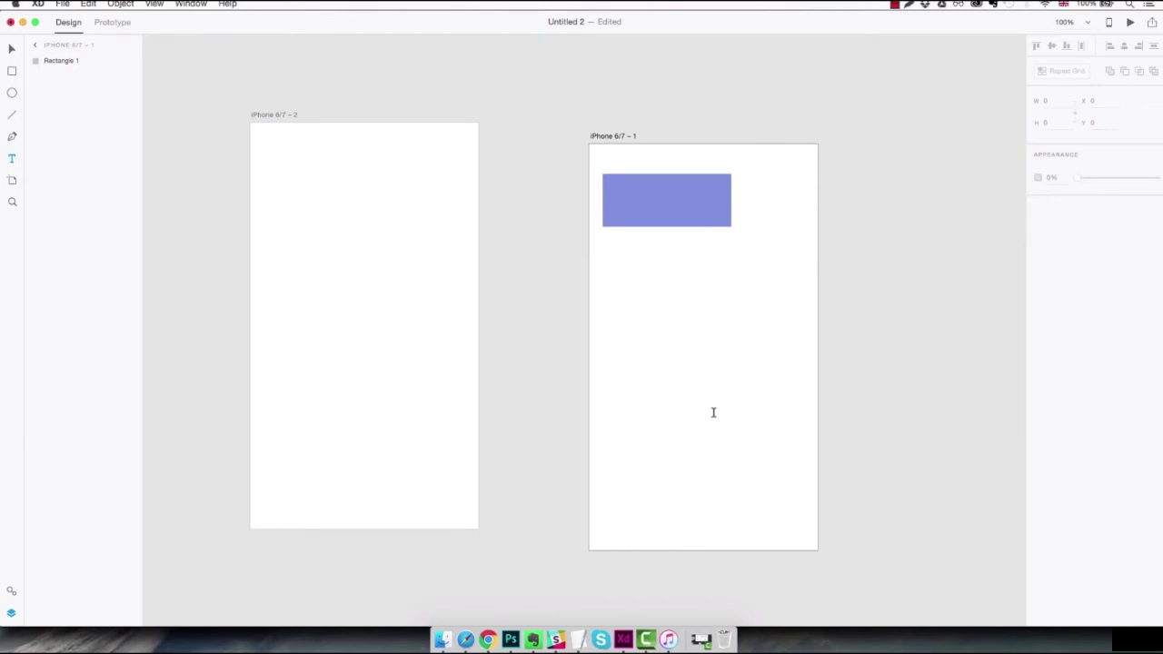
Try duplicating and pasting the rectangle below, then undo and delete those copies.
{"action": "key", "text": "v"}
{"action": "left_click", "coordinate": [694, 211]}
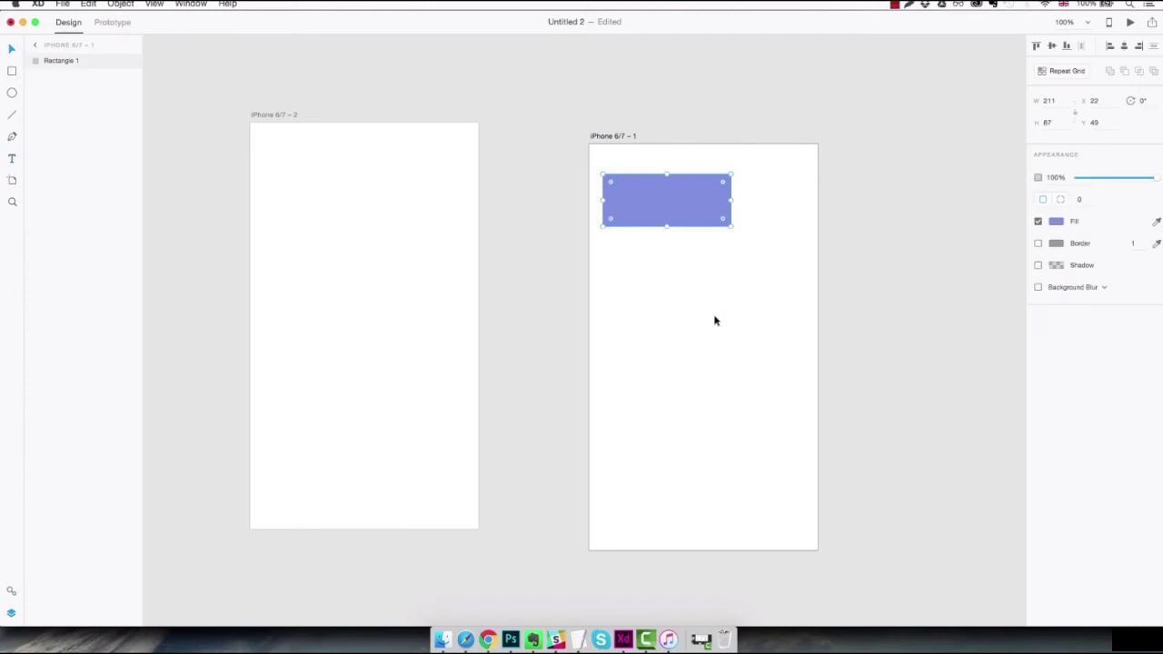
{"action": "key", "text": "super+d"}
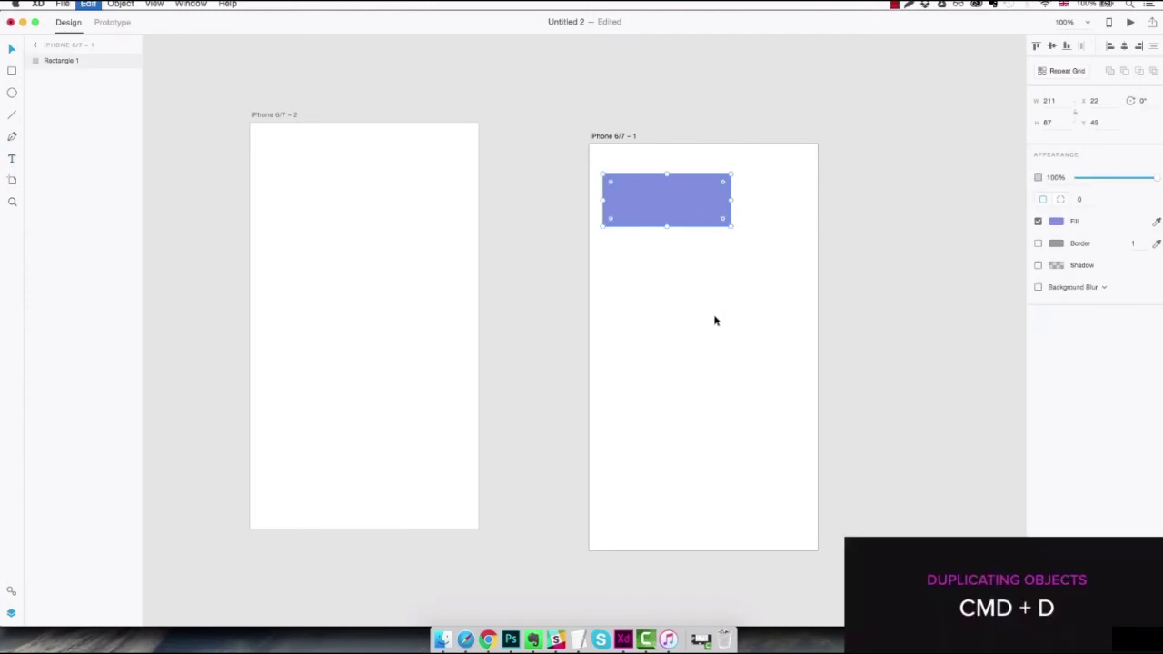
{"action": "left_click_drag", "start_coordinate": [679, 208], "coordinate": [678, 288]}
{"action": "key", "text": "super+z"}
{"action": "key", "text": "super+z"}
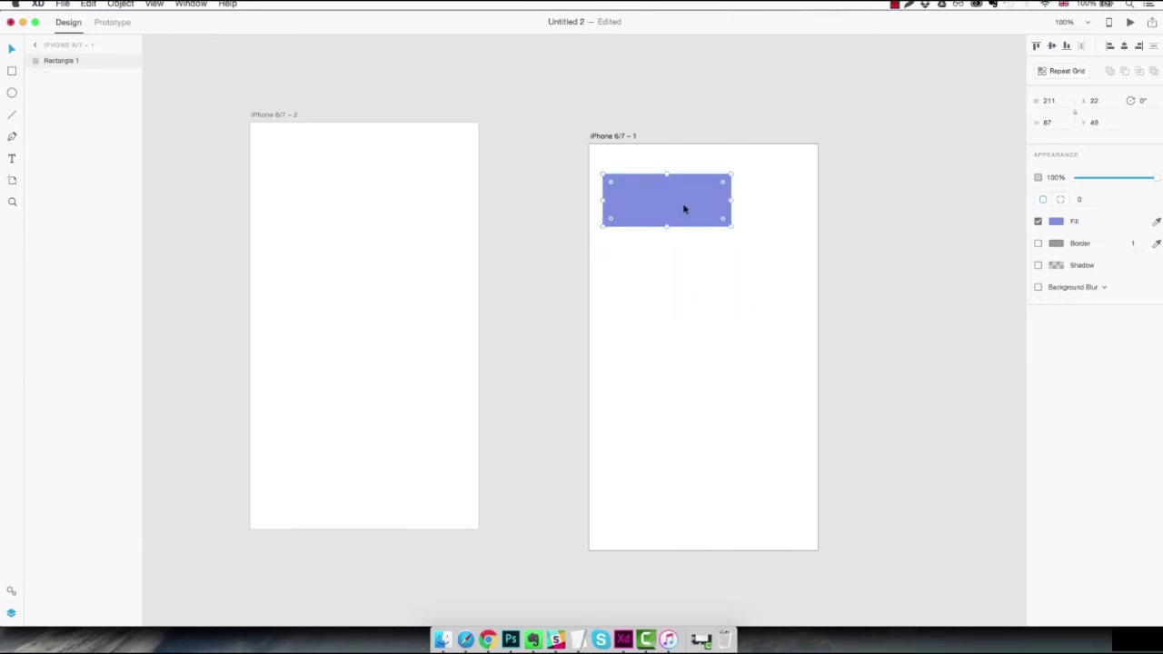
{"action": "left_click", "coordinate": [691, 311]}
{"action": "key", "text": "super+v"}
{"action": "left_click_drag", "start_coordinate": [700, 187], "coordinate": [714, 320]}
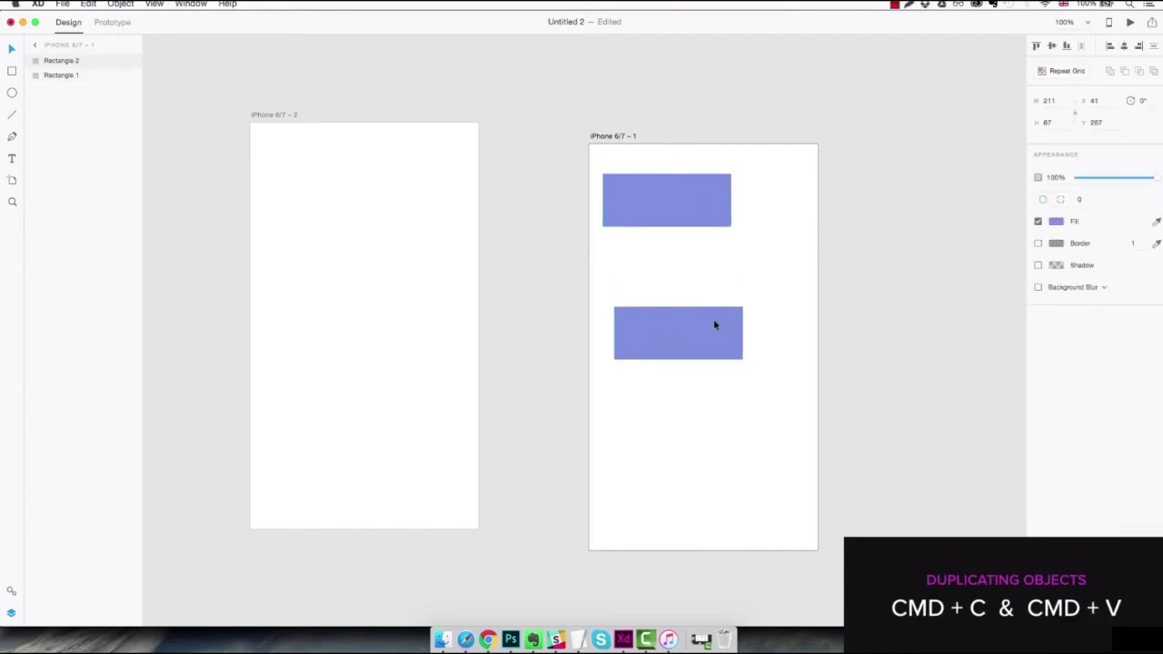
{"action": "key", "text": "BackSpace"}
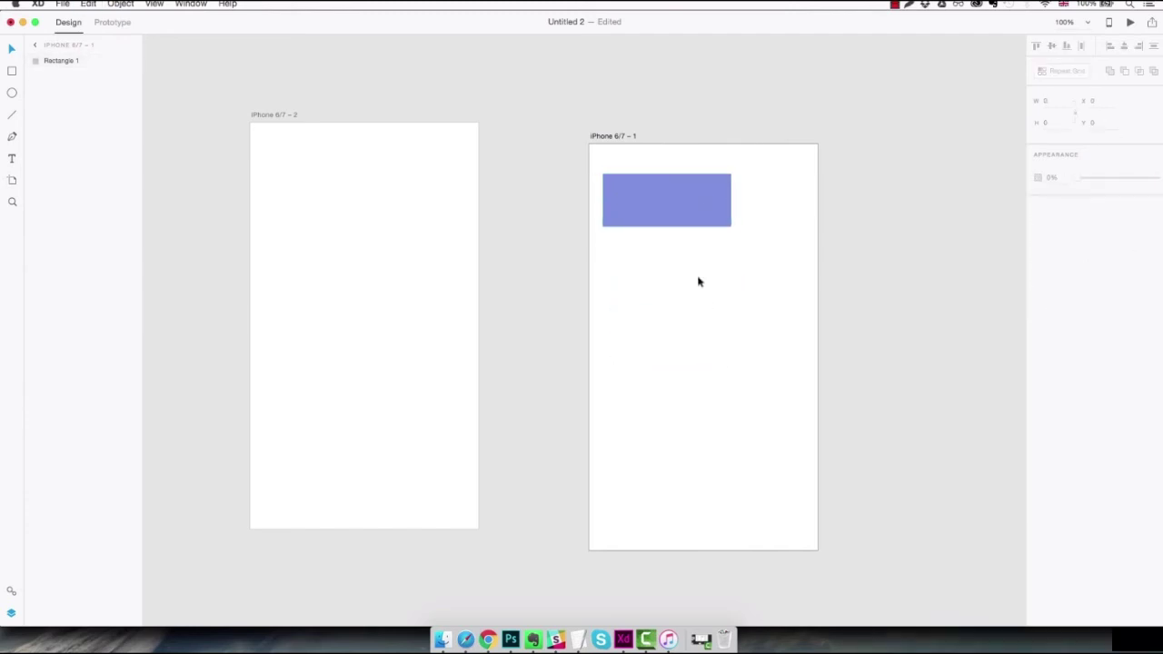
Alt-drag the top rectangle down to place an identical copy below it.
{"action": "left_click", "coordinate": [681, 210]}
{"action": "key", "text": "alt"}
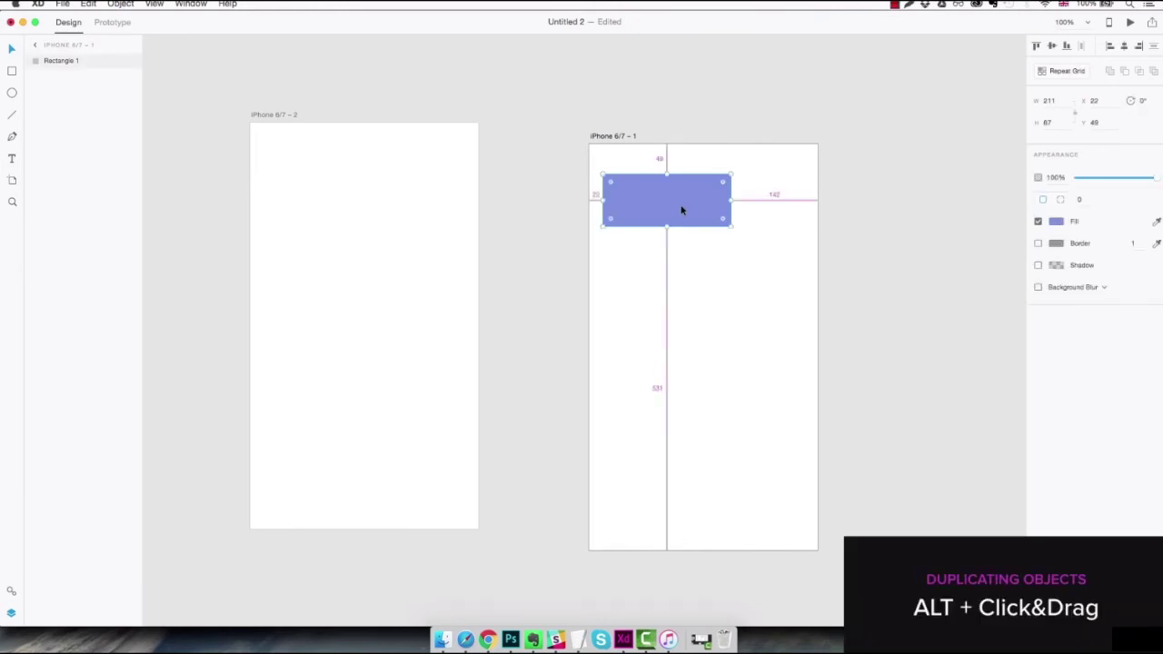
{"action": "left_click_drag", "start_coordinate": [681, 206], "coordinate": [680, 293]}
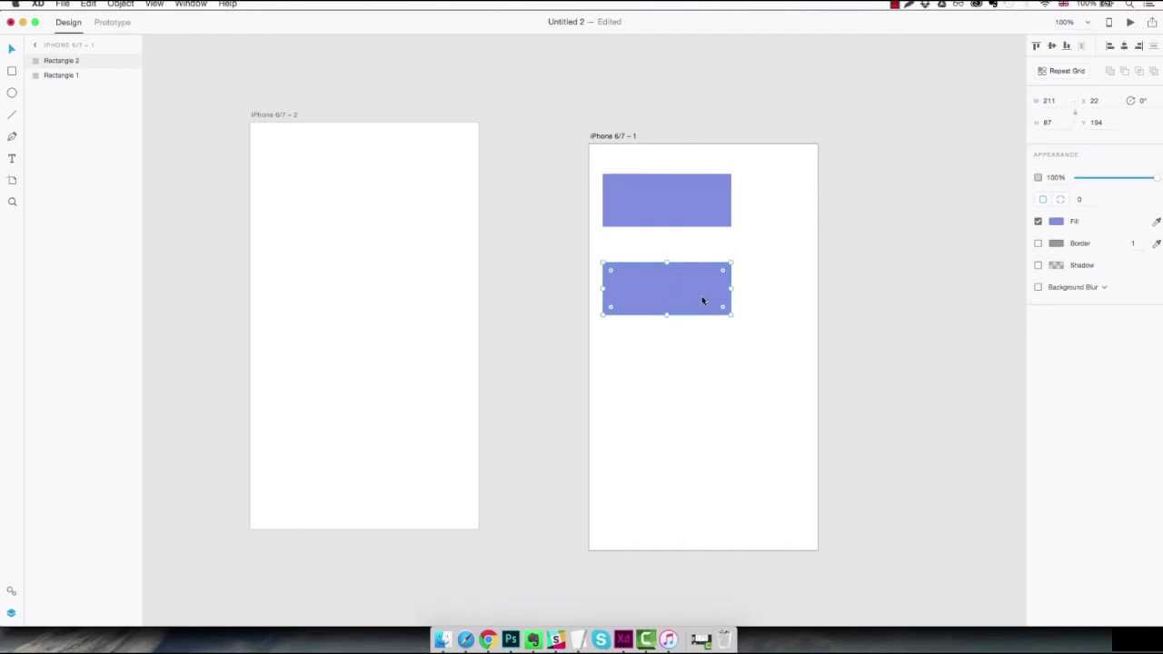
Add the text 'Click' and move it onto the second rectangle.
{"action": "key", "text": "t"}
{"action": "left_click", "coordinate": [686, 403]}
{"action": "type", "text": "Click"}
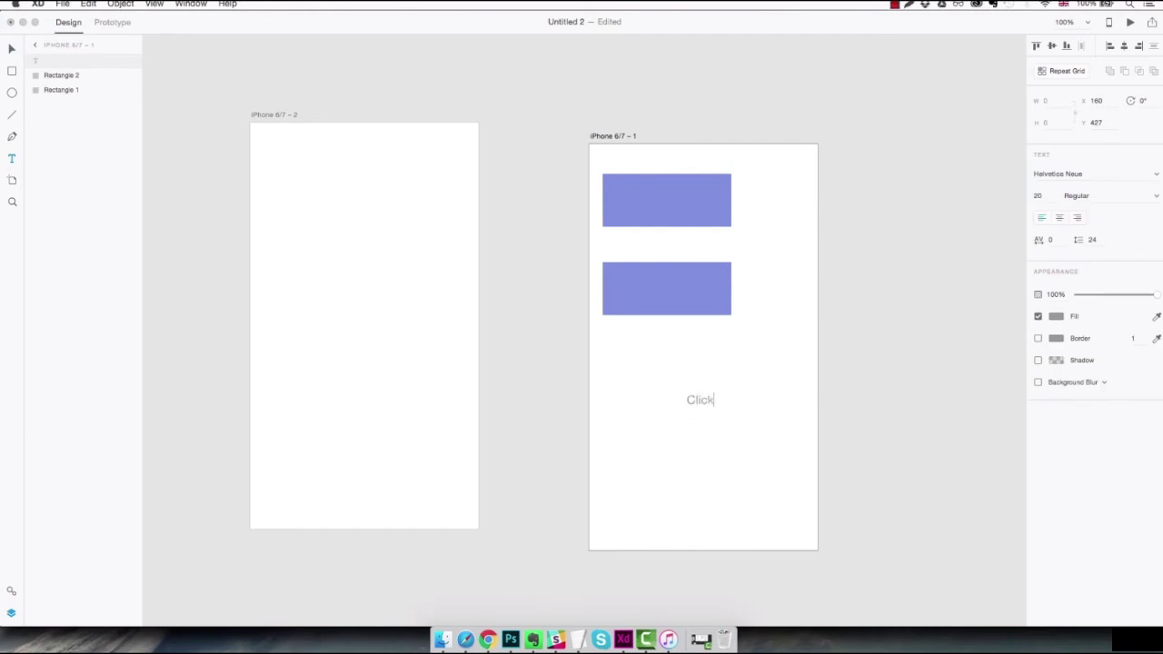
{"action": "key", "text": "Escape"}
{"action": "left_click_drag", "start_coordinate": [715, 404], "coordinate": [681, 295]}
{"action": "left_click", "coordinate": [1056, 316]}
{"action": "left_click", "coordinate": [712, 387]}
{"action": "left_click", "coordinate": [713, 390]}
Group the Click text and its rectangle into Group 1.
{"action": "left_click_drag", "start_coordinate": [745, 290], "coordinate": [627, 333]}
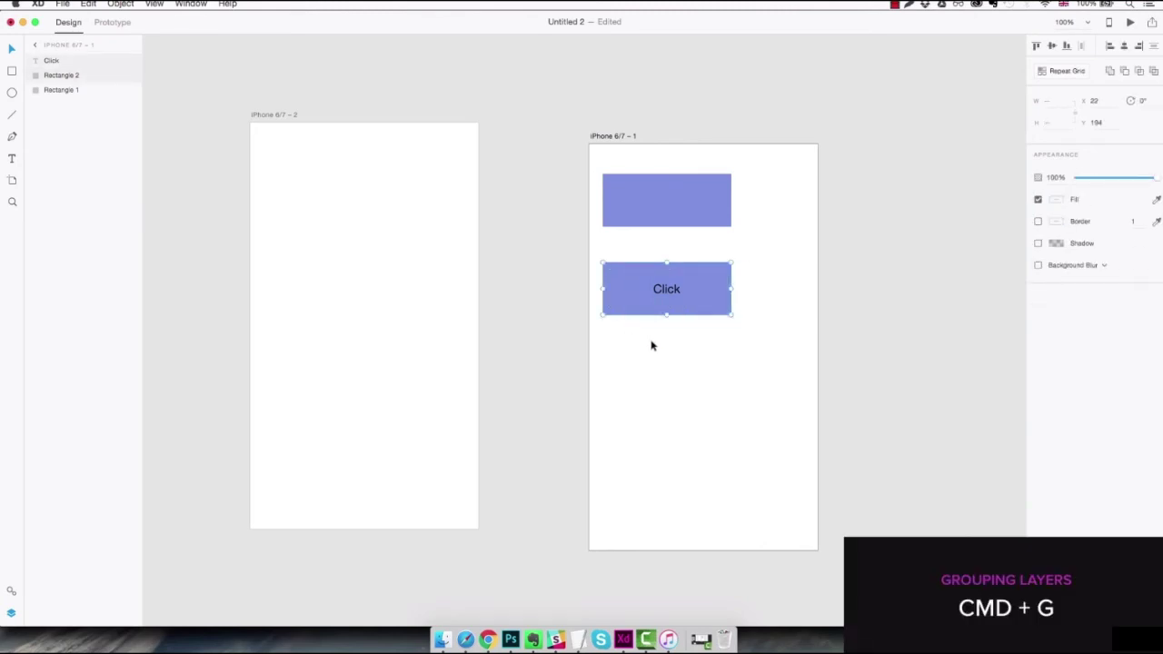
{"action": "key", "text": "super+g"}
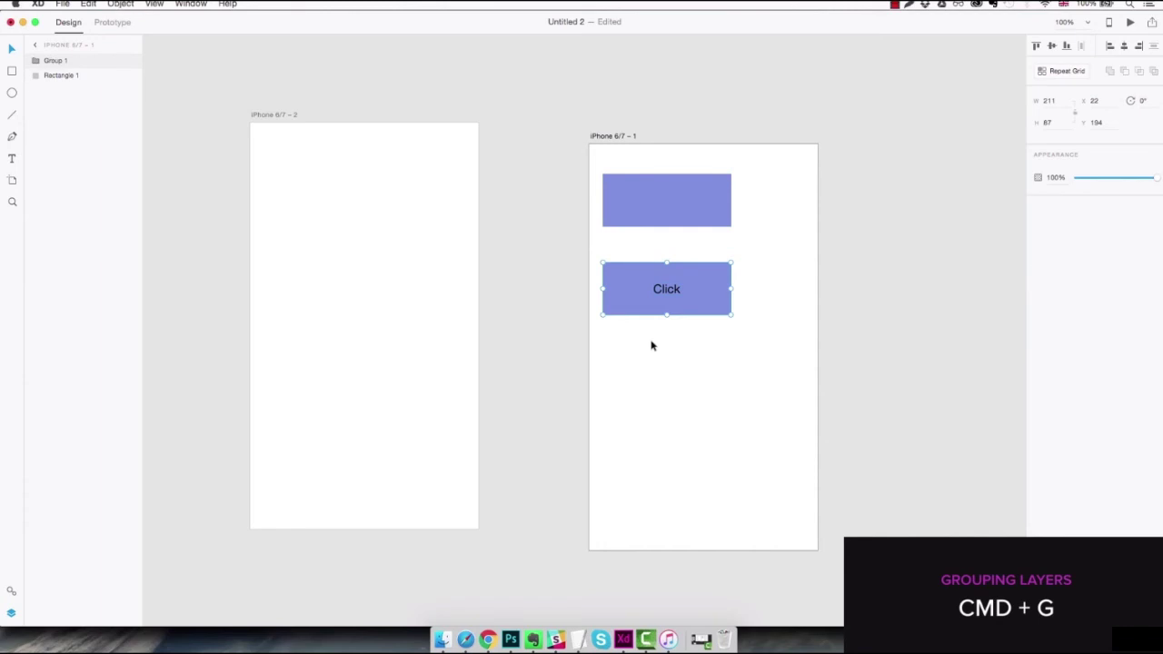
{"action": "left_click", "coordinate": [36, 61]}
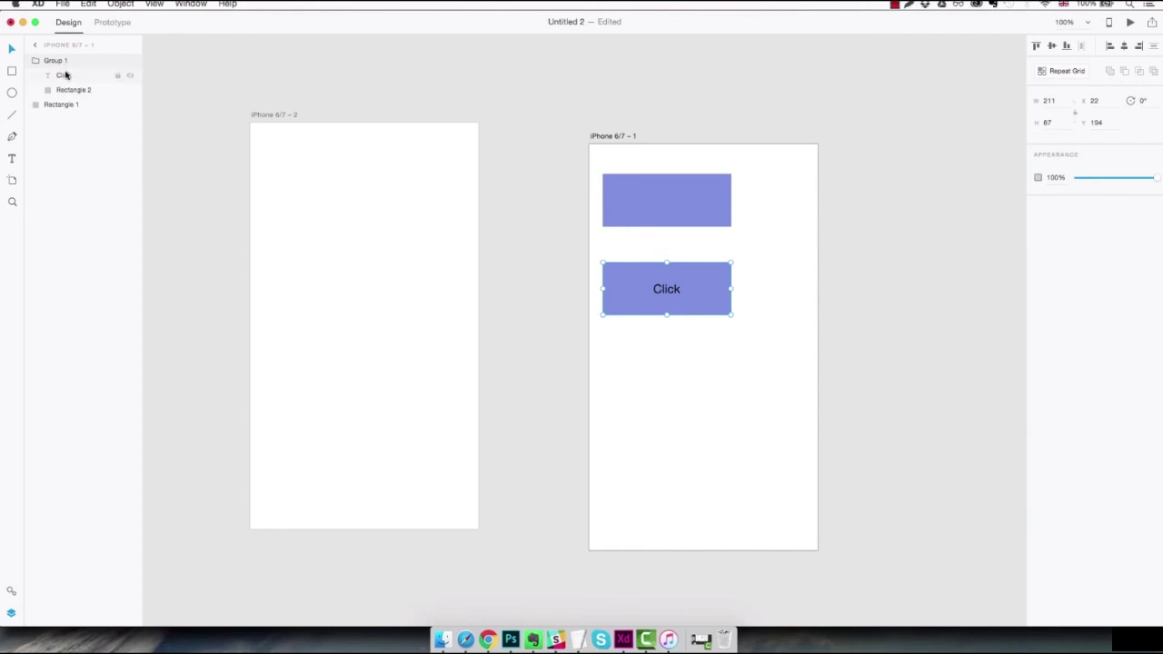
{"action": "left_click", "coordinate": [36, 61]}
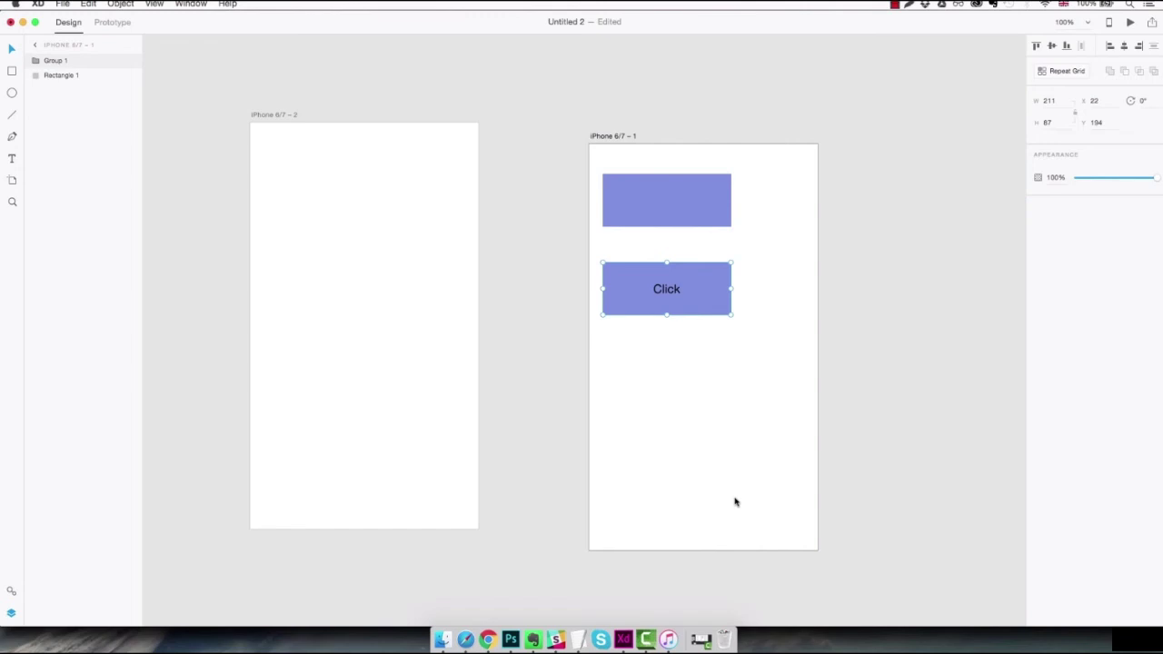
{"action": "left_click", "coordinate": [14, 72]}
Draw a dark grey rectangle across the artboard bottom and lock it with Cmd+L.
{"action": "left_click_drag", "start_coordinate": [590, 402], "coordinate": [820, 551]}
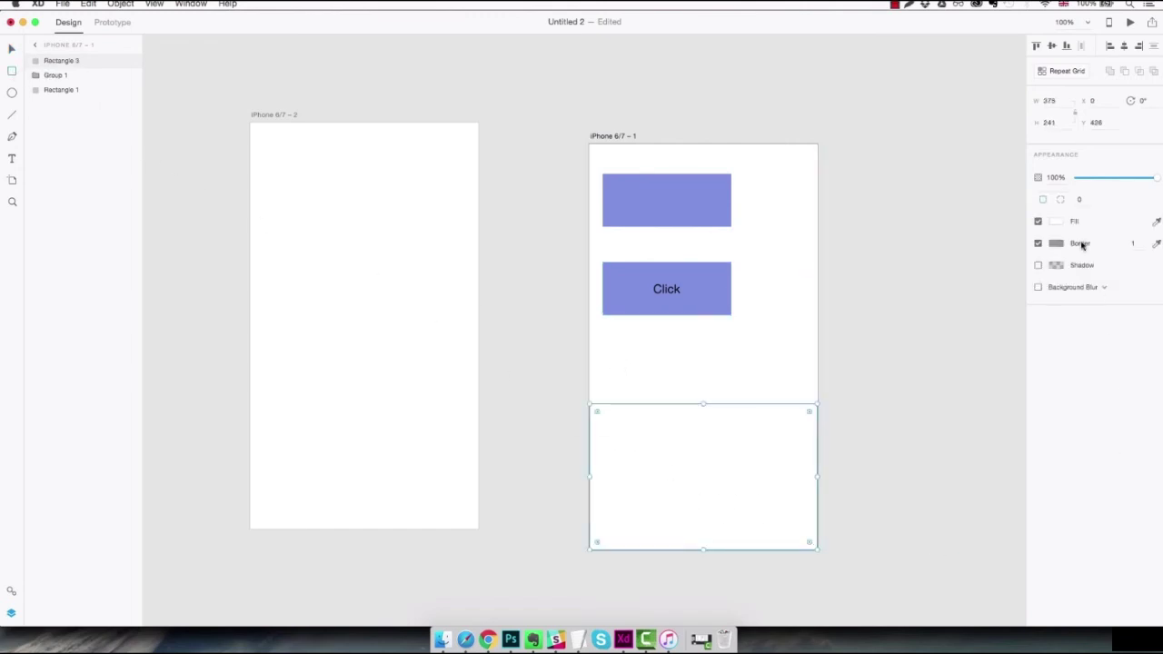
{"action": "left_click", "coordinate": [1056, 221]}
{"action": "left_click", "coordinate": [960, 218]}
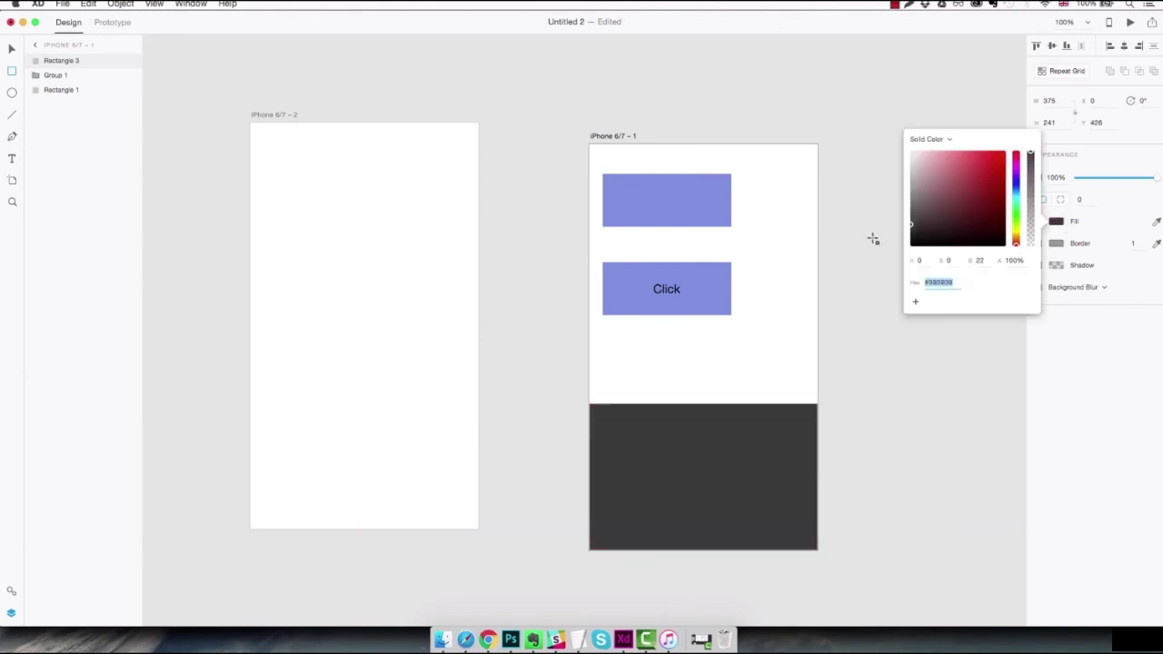
{"action": "left_click", "coordinate": [810, 329]}
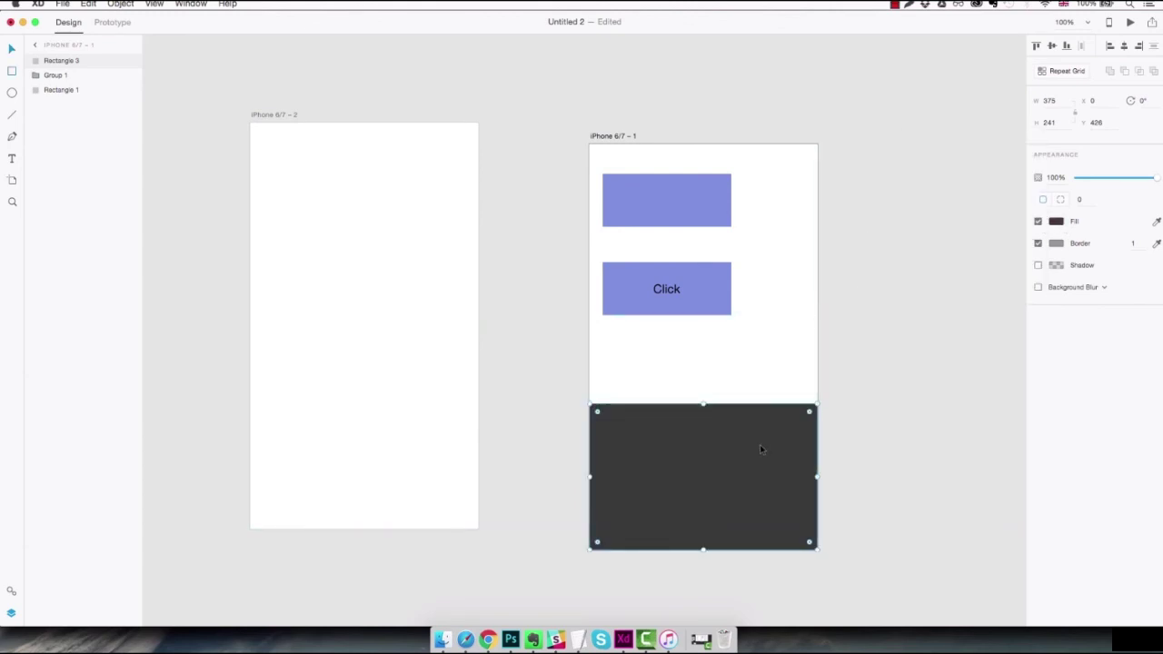
{"action": "left_click_drag", "start_coordinate": [759, 444], "coordinate": [770, 377]}
{"action": "key", "text": "super+z"}
{"action": "key", "text": "super+l"}
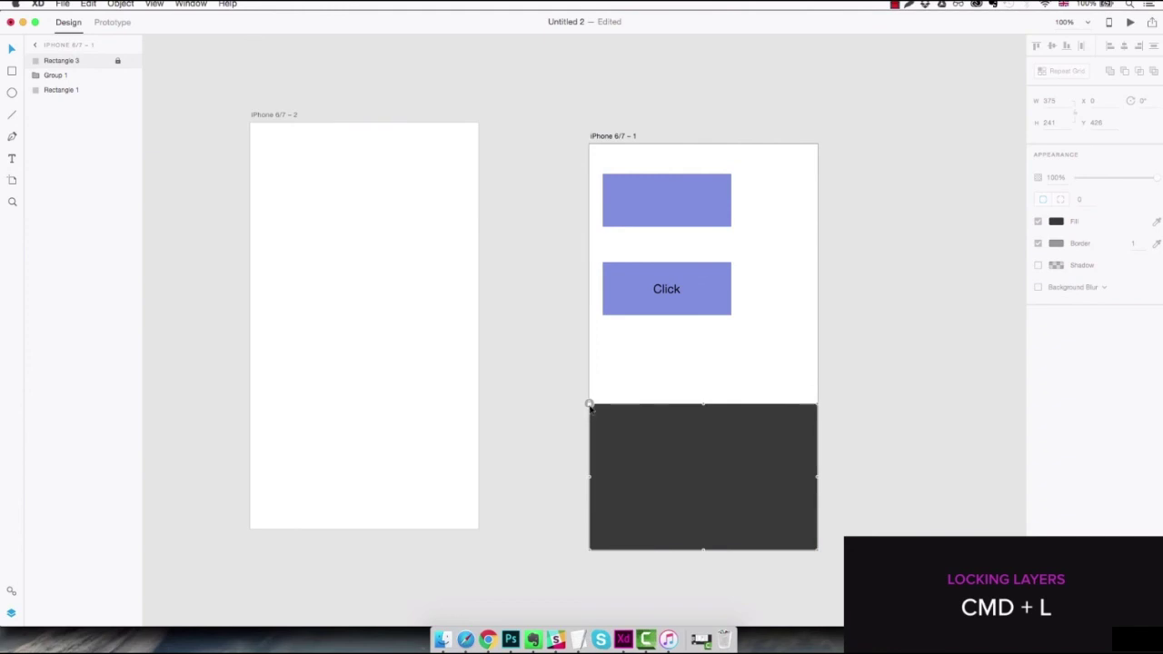
{"action": "left_click_drag", "start_coordinate": [714, 456], "coordinate": [781, 372]}
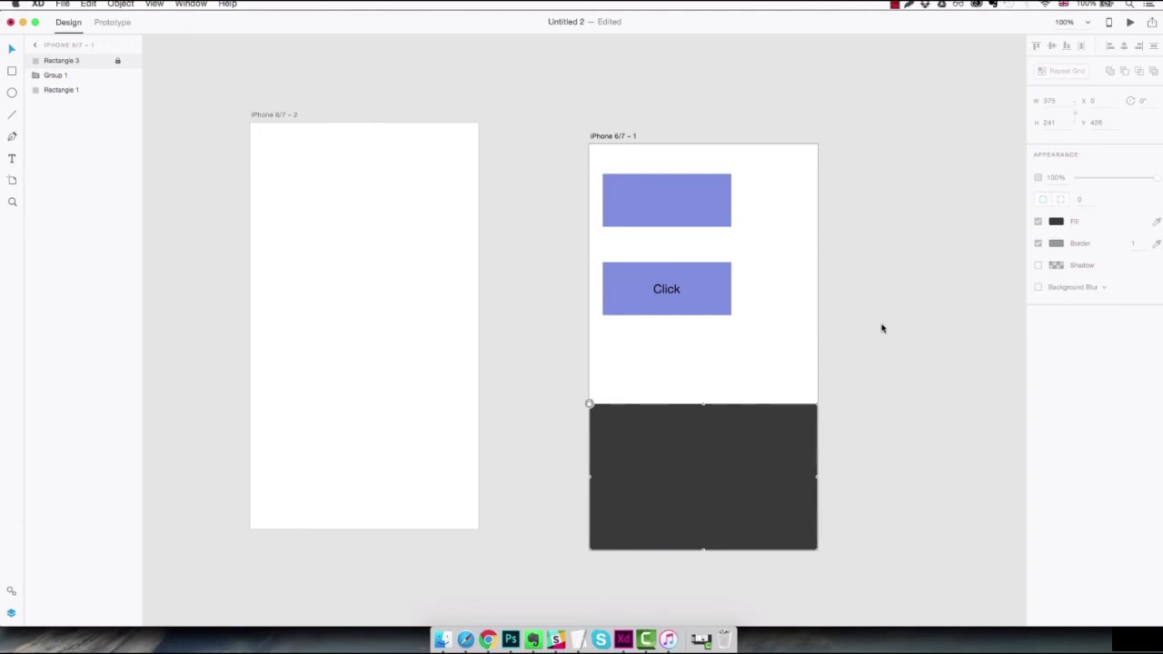
Fill the Click group's Rectangle 2 with magenta, then undo and redo the change.
{"action": "left_click", "coordinate": [668, 289]}
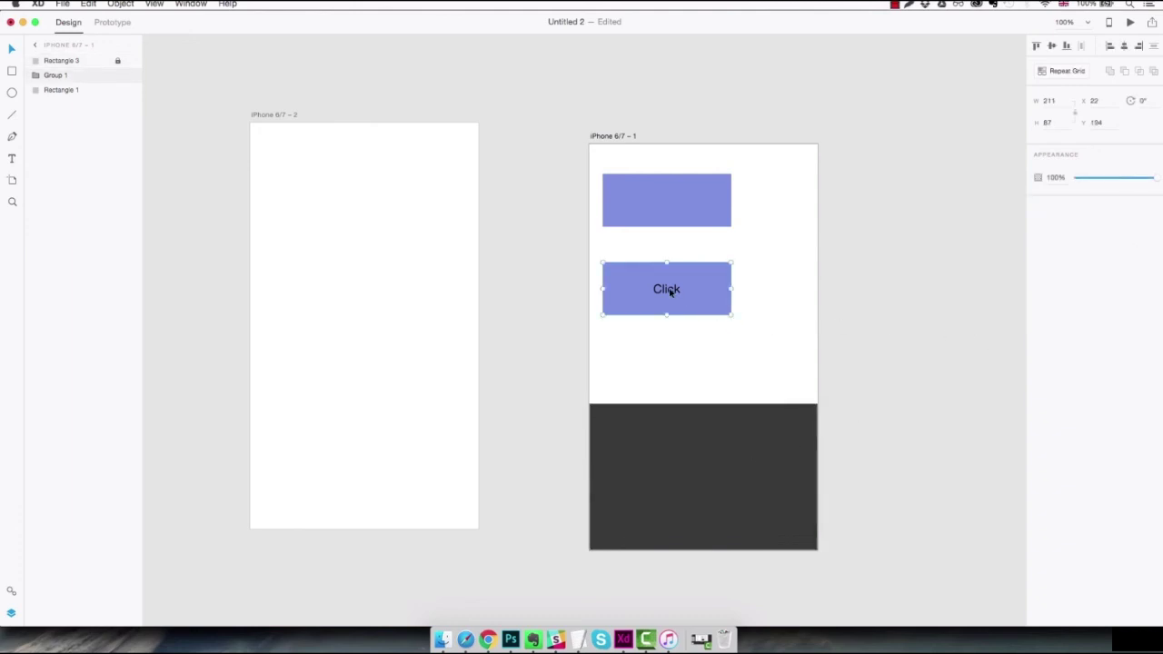
{"action": "double_click", "coordinate": [716, 300]}
{"action": "left_click", "coordinate": [1056, 221]}
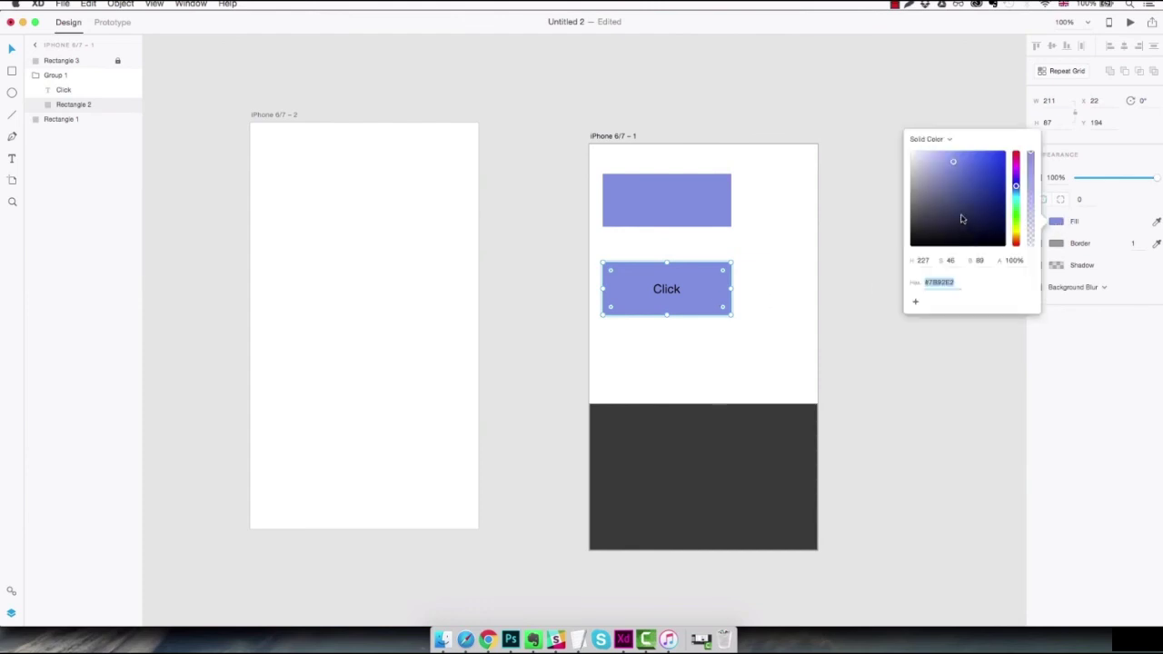
{"action": "left_click", "coordinate": [1015, 164]}
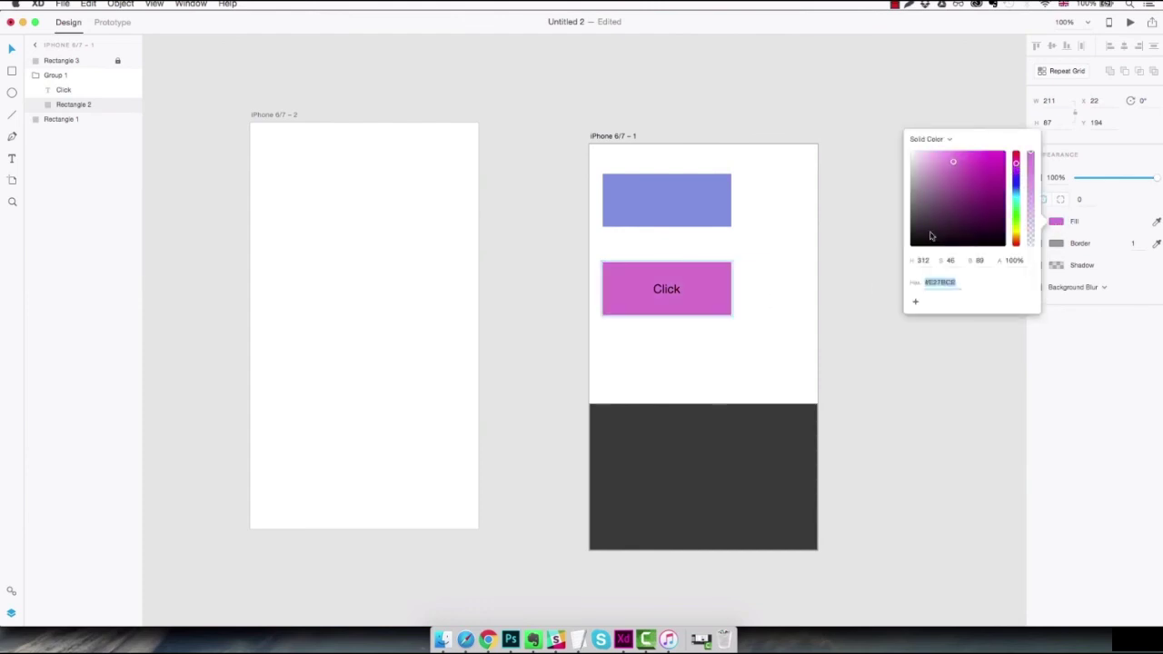
{"action": "left_click", "coordinate": [886, 379]}
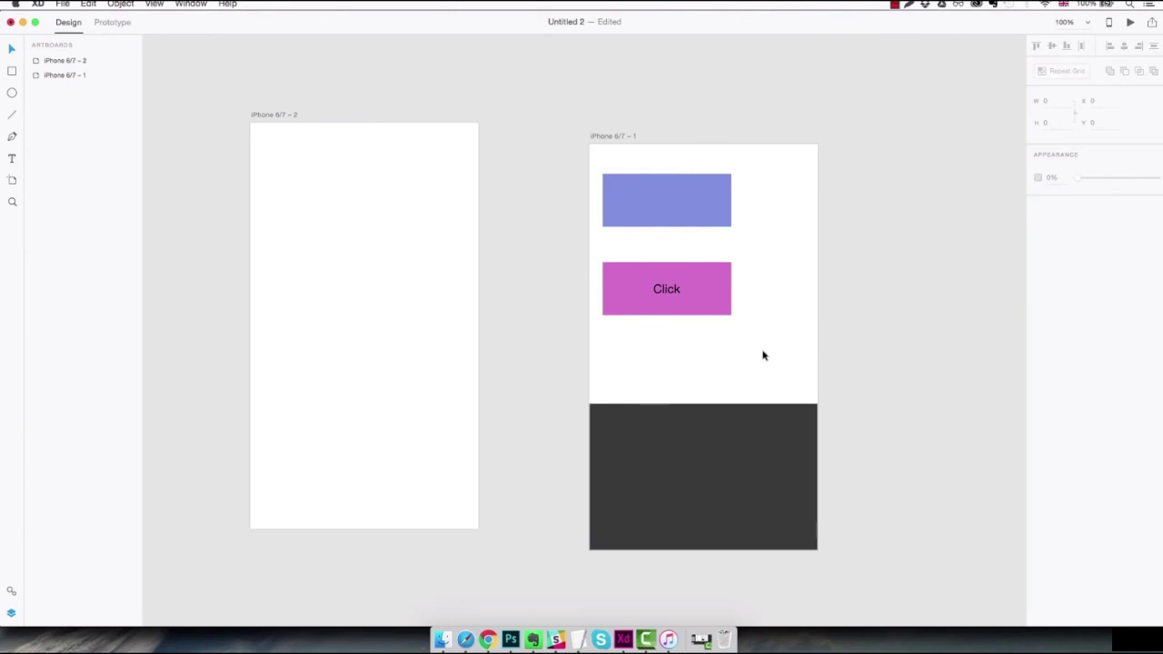
{"action": "key", "text": "super+z"}
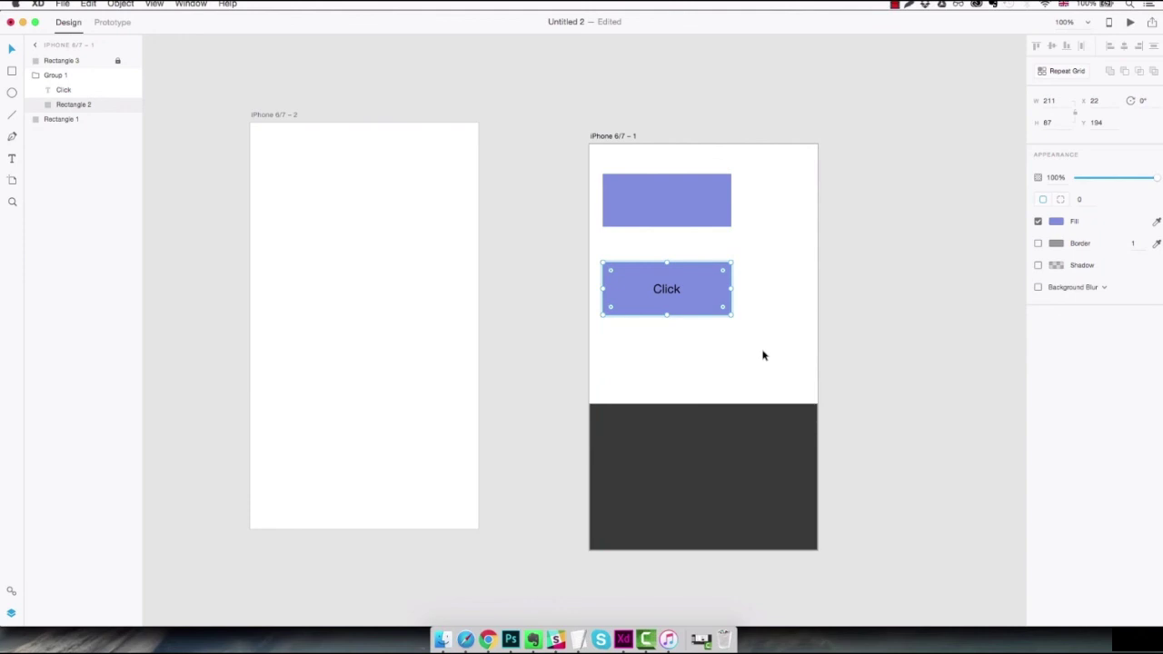
{"action": "key", "text": "super+shift+z"}
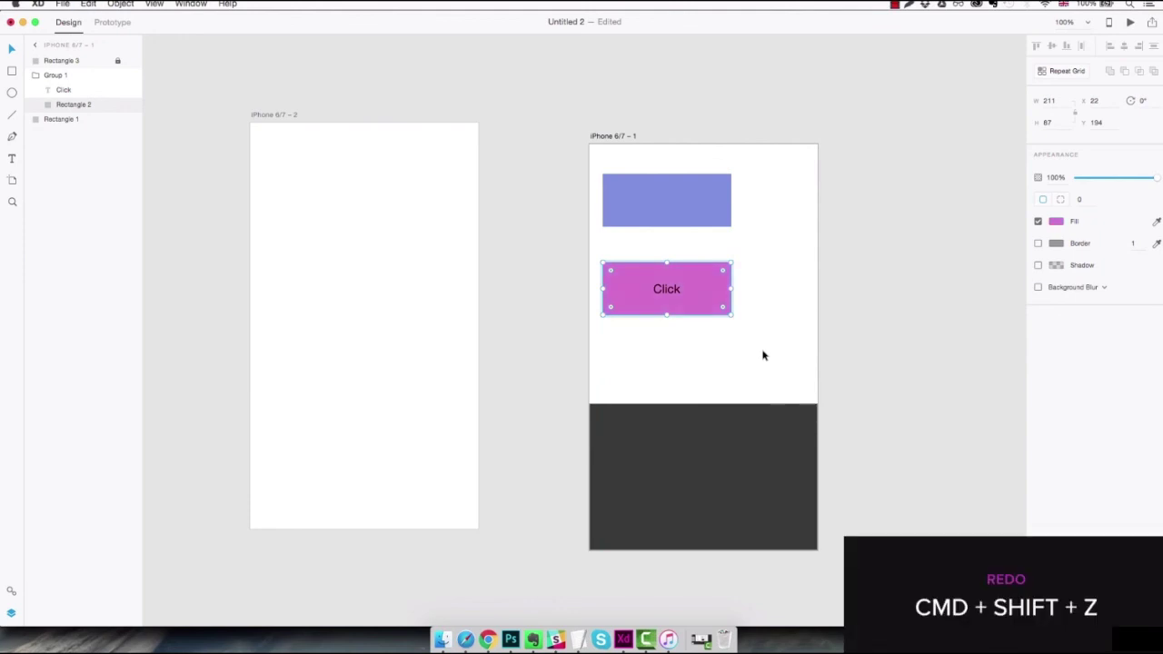